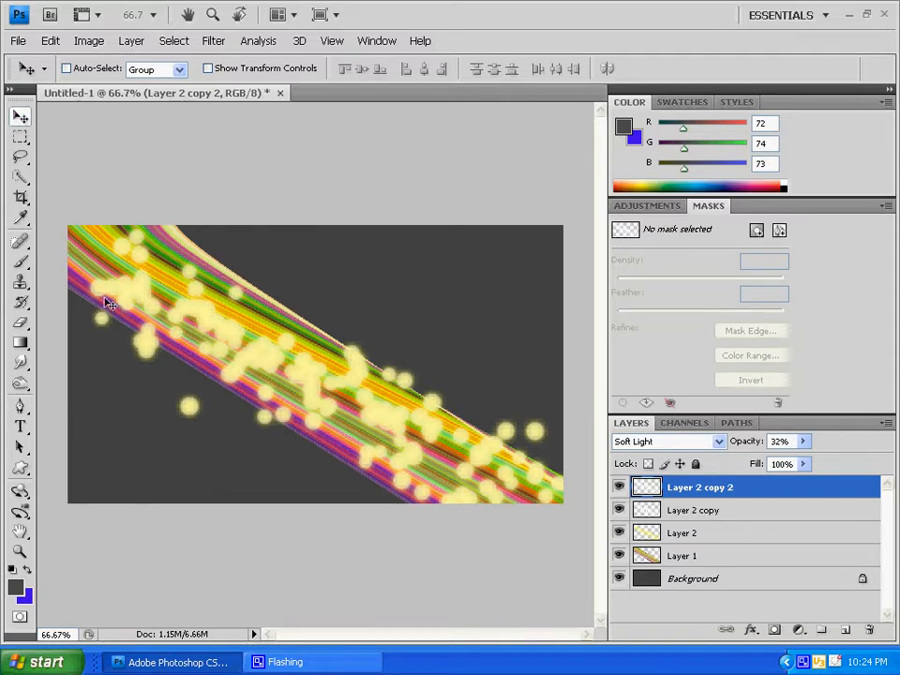
Create a new 845 x 475 pixel document at 72 pixels/inch in RGB Color with white background contents
{"action": "left_click", "coordinate": [17, 40]}
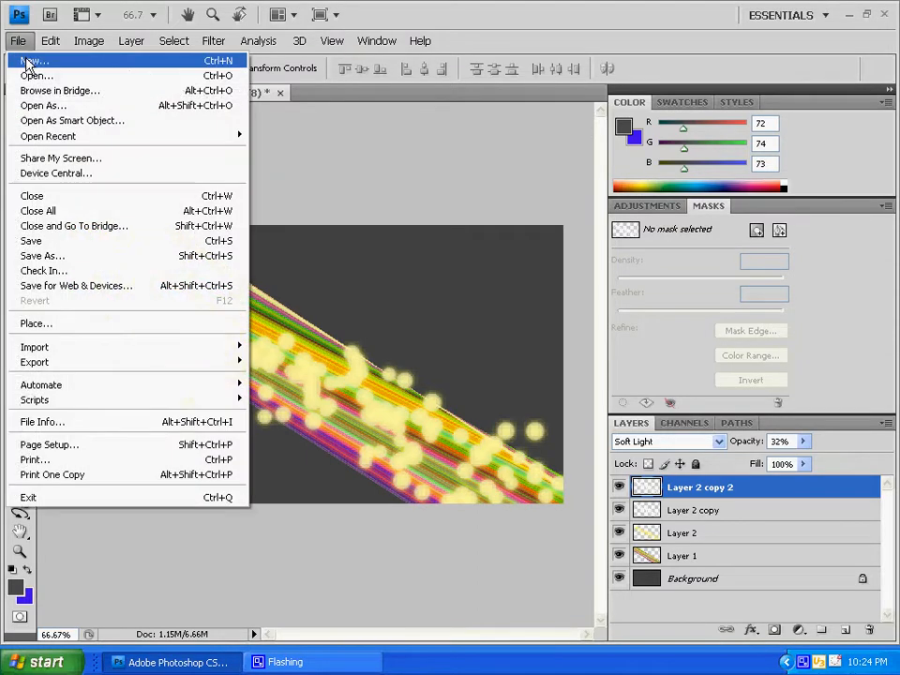
{"action": "left_click", "coordinate": [28, 62]}
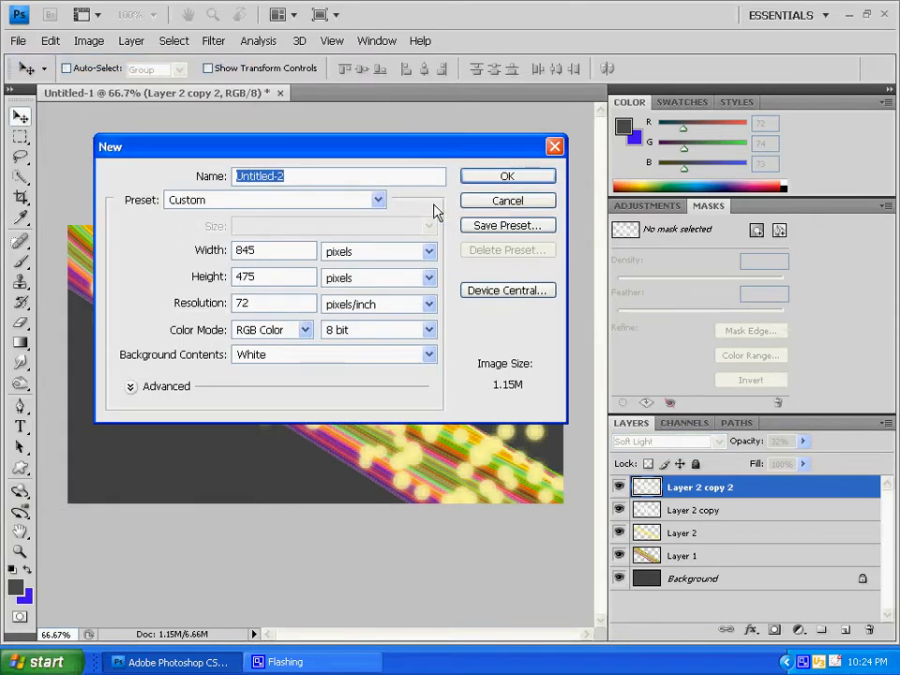
{"action": "left_click", "coordinate": [530, 180]}
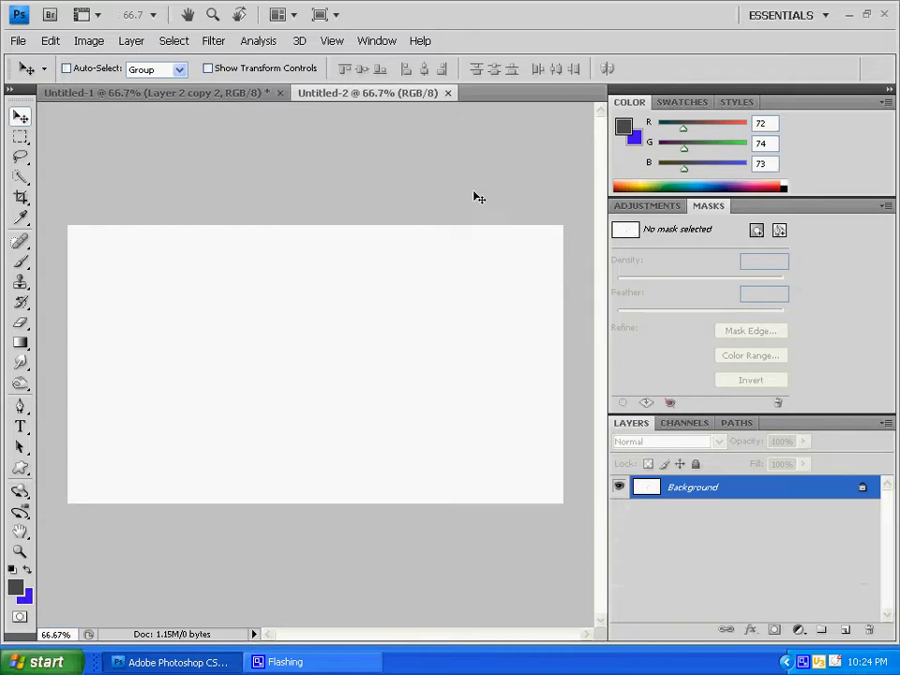
Fill the background with the dark grey foreground colour #484a49
{"action": "left_click", "coordinate": [16, 586]}
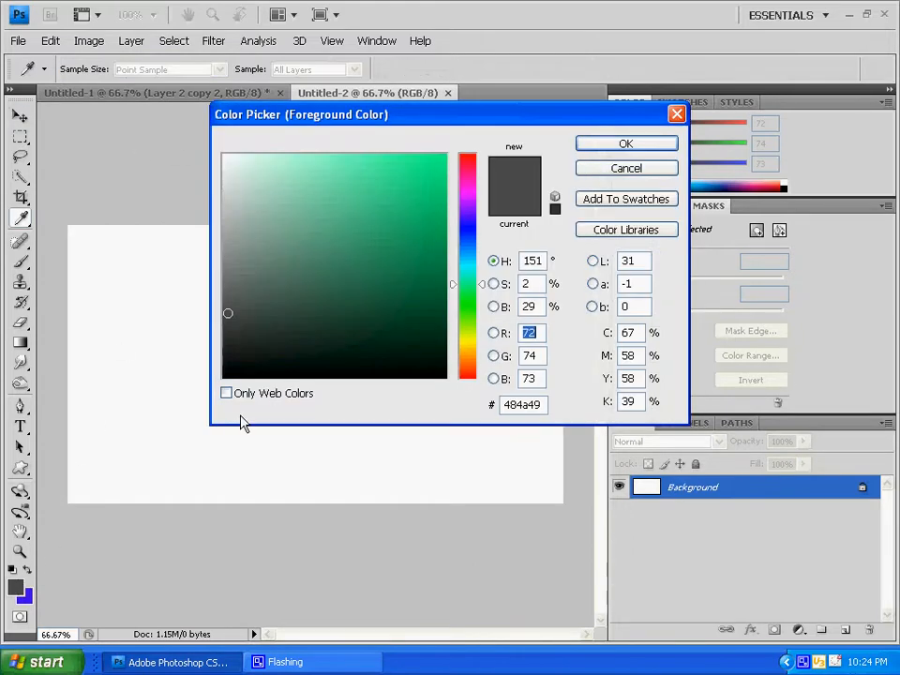
{"action": "left_click", "coordinate": [611, 142]}
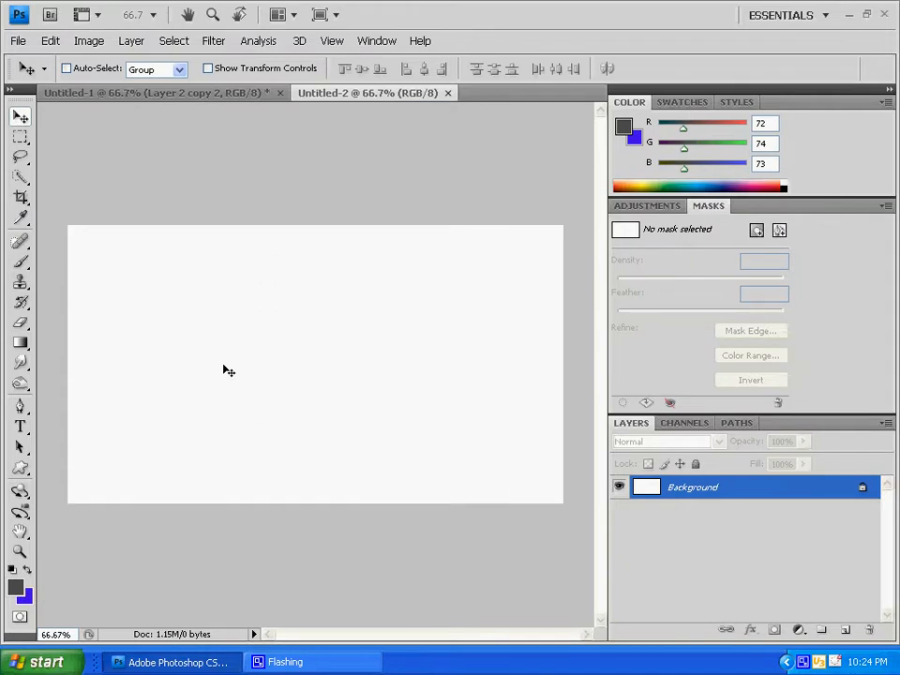
{"action": "key", "text": "alt+BackSpace"}
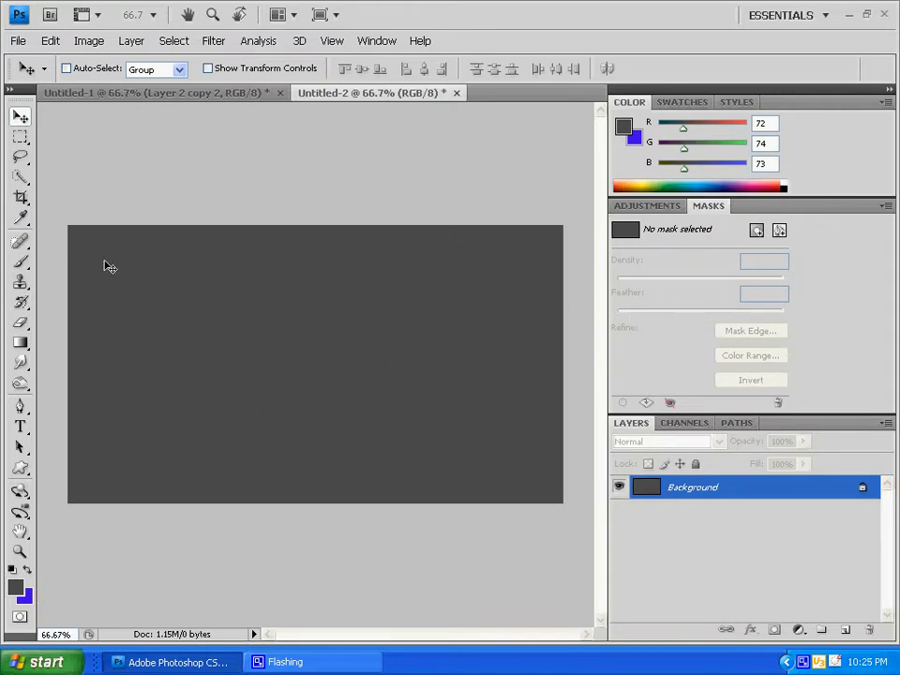
Add a new layer named Layer 1 in Normal mode at 100% opacity above the background
{"action": "left_click", "coordinate": [134, 41]}
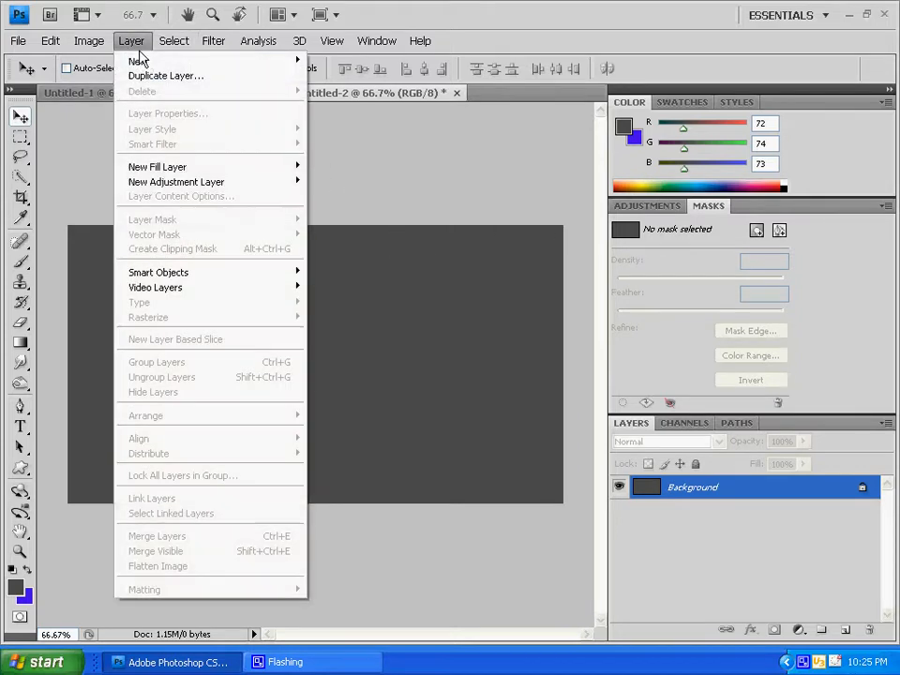
{"action": "mouse_move", "coordinate": [193, 64]}
{"action": "left_click", "coordinate": [326, 61]}
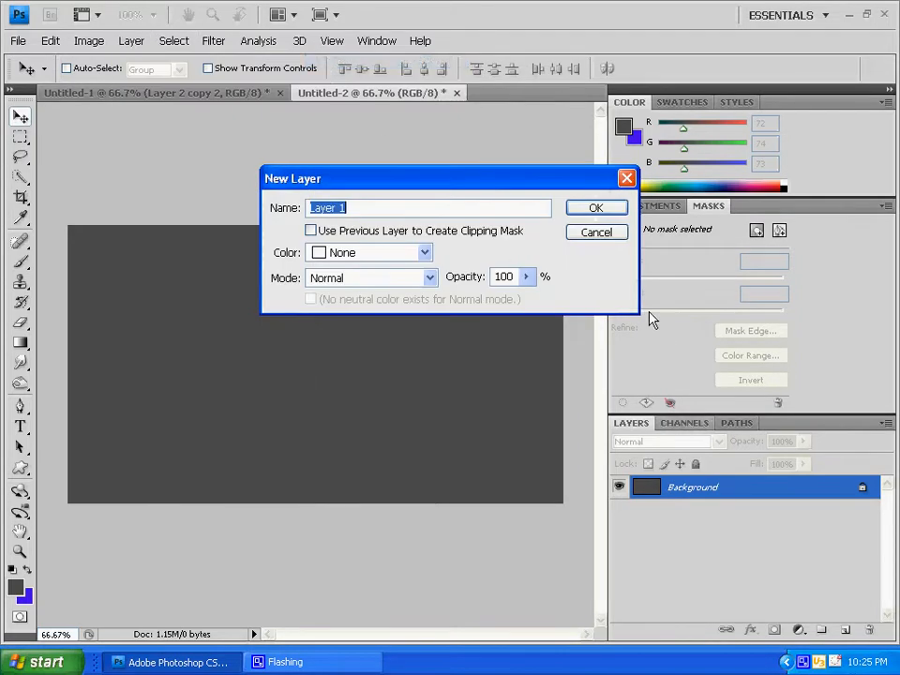
{"action": "left_click", "coordinate": [590, 214]}
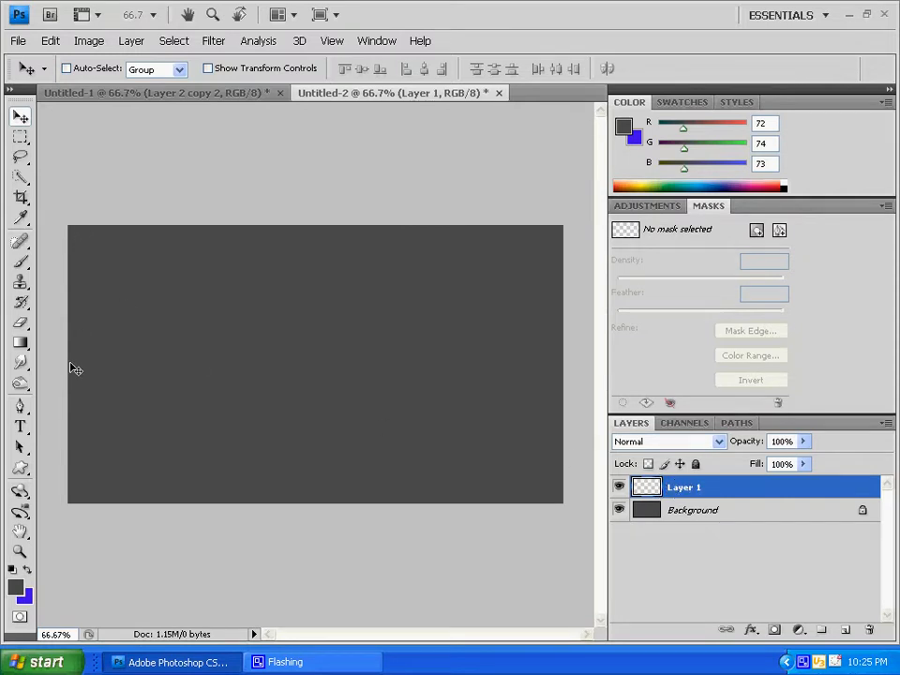
Set up the Gradient tool with a Noise gradient type and a roughness of 70%
{"action": "left_click", "coordinate": [20, 343]}
{"action": "left_click", "coordinate": [95, 67]}
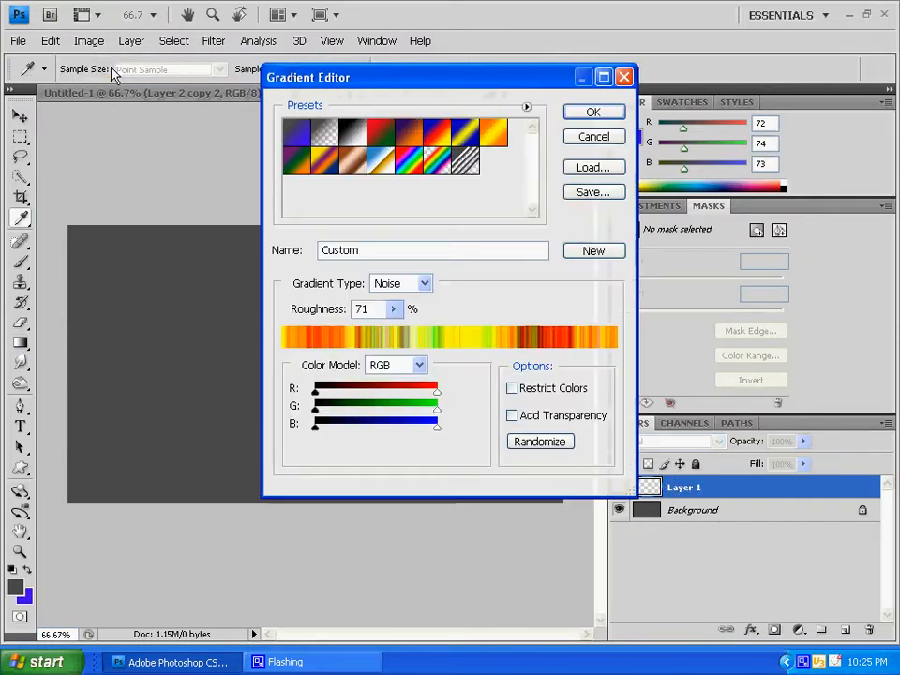
{"action": "left_click", "coordinate": [425, 283]}
{"action": "left_click", "coordinate": [406, 316]}
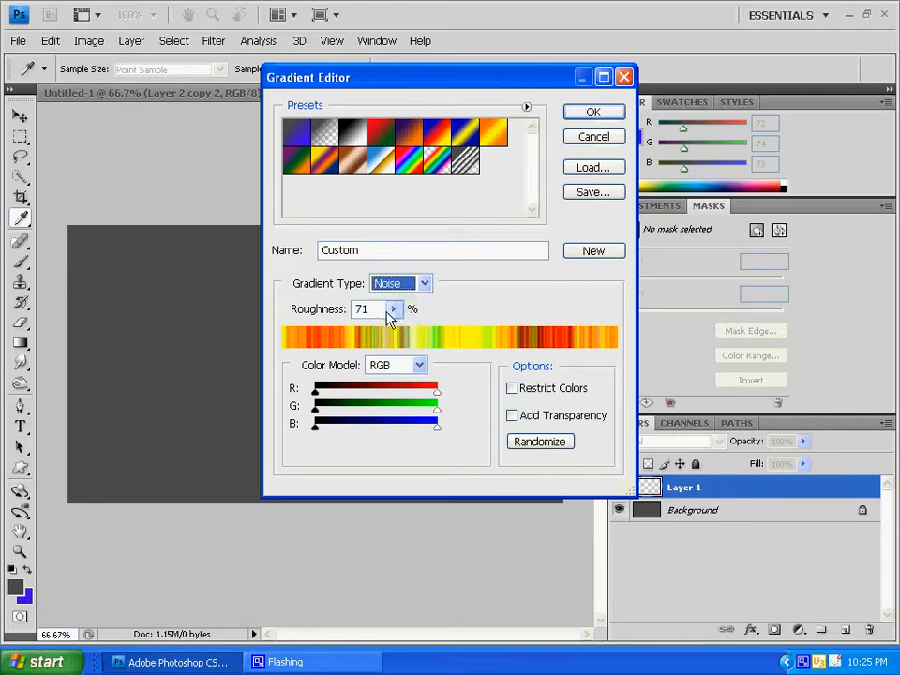
{"action": "left_click_drag", "start_coordinate": [393, 310], "coordinate": [395, 333]}
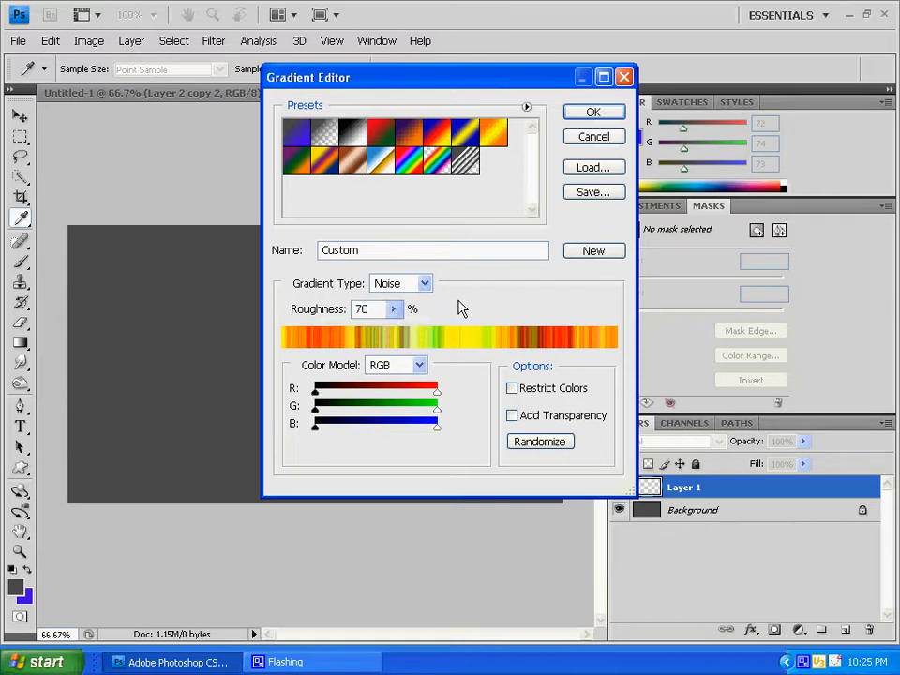
Randomize the noise gradient until it runs from blue and pink through orange to yellow and green, and accept it
{"action": "left_click", "coordinate": [553, 448]}
{"action": "left_click", "coordinate": [553, 448]}
{"action": "left_click", "coordinate": [553, 448]}
{"action": "left_click", "coordinate": [553, 448]}
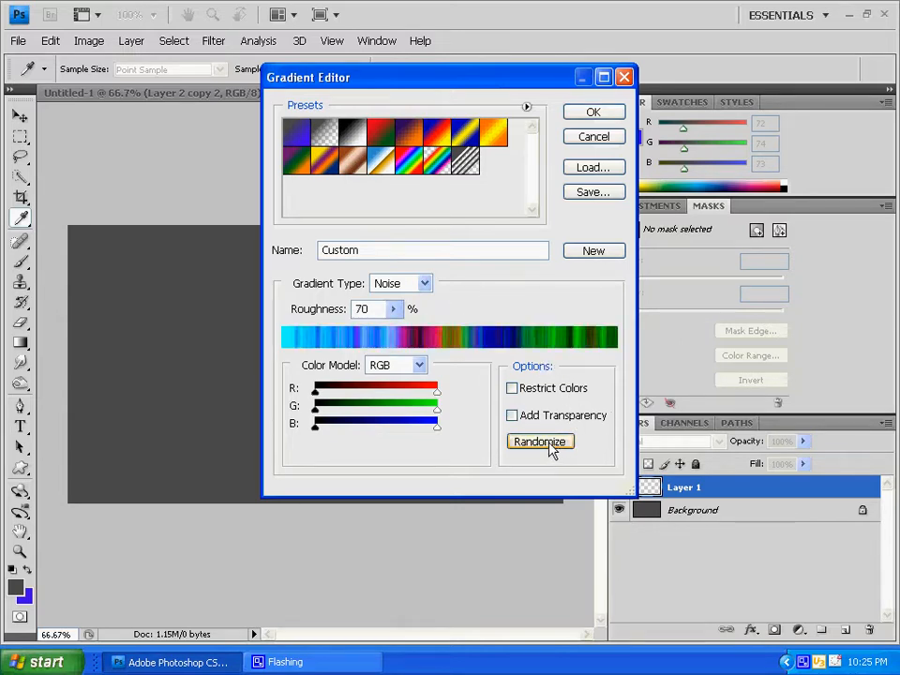
{"action": "left_click", "coordinate": [538, 446]}
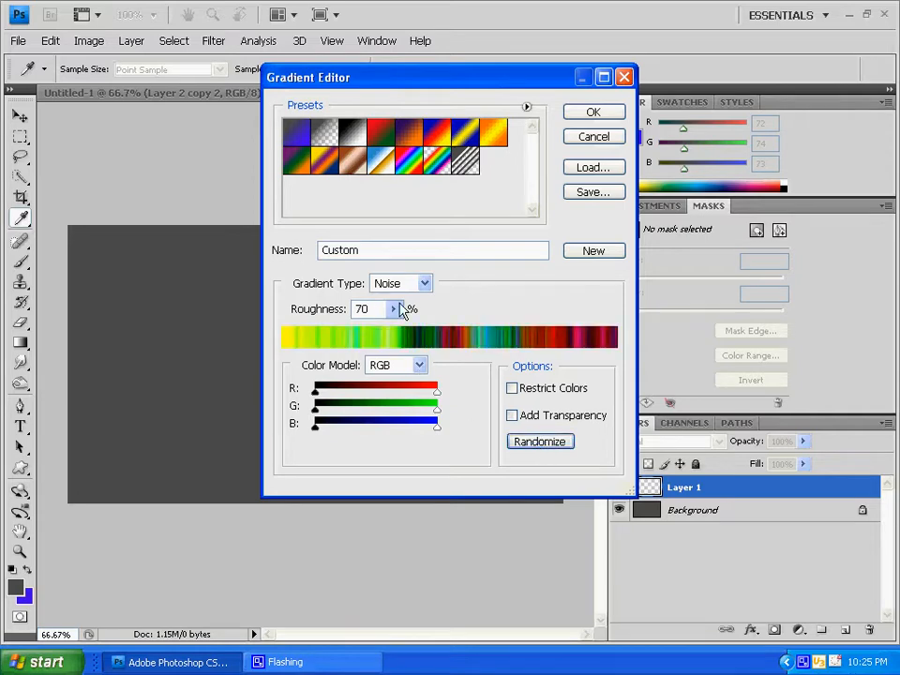
{"action": "left_click", "coordinate": [516, 446]}
{"action": "left_click", "coordinate": [518, 447]}
{"action": "left_click", "coordinate": [518, 447]}
{"action": "left_click", "coordinate": [518, 447]}
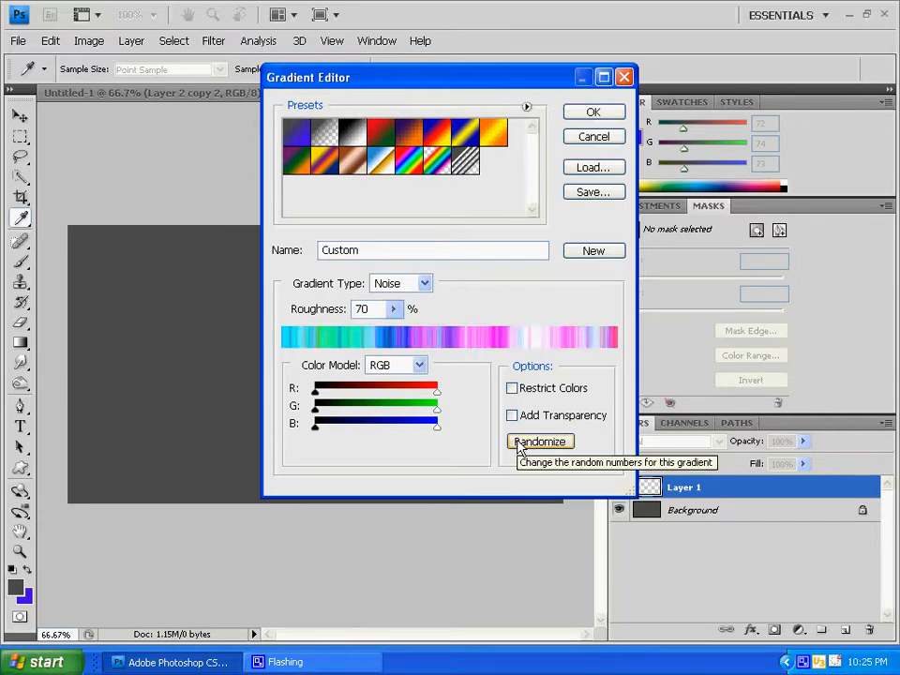
{"action": "left_click", "coordinate": [518, 448]}
{"action": "left_click", "coordinate": [519, 448]}
{"action": "left_click", "coordinate": [518, 448]}
{"action": "left_click", "coordinate": [518, 448]}
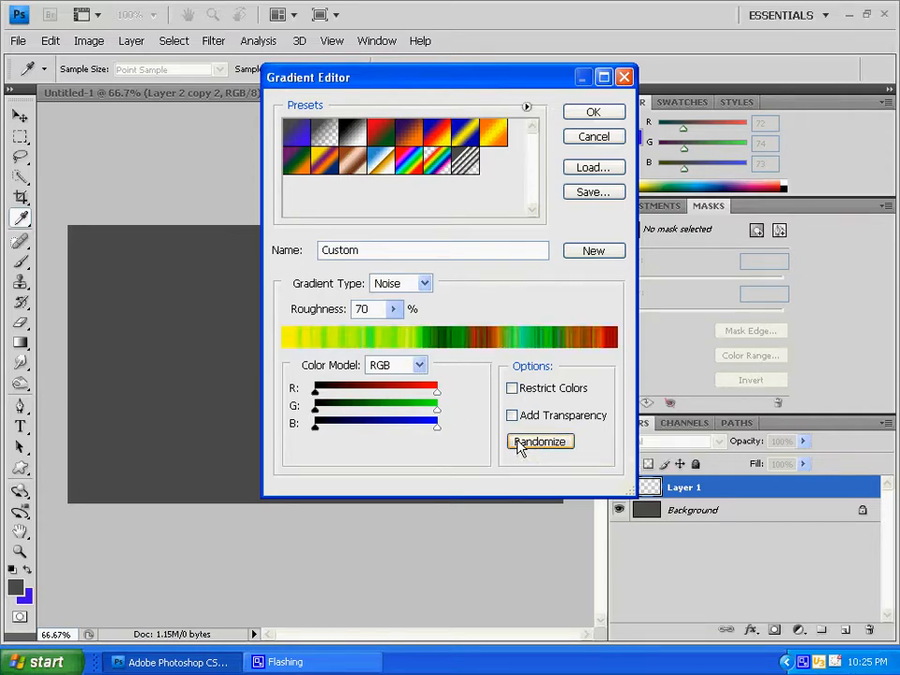
{"action": "left_click", "coordinate": [519, 448]}
{"action": "left_click", "coordinate": [518, 448]}
{"action": "left_click", "coordinate": [518, 447]}
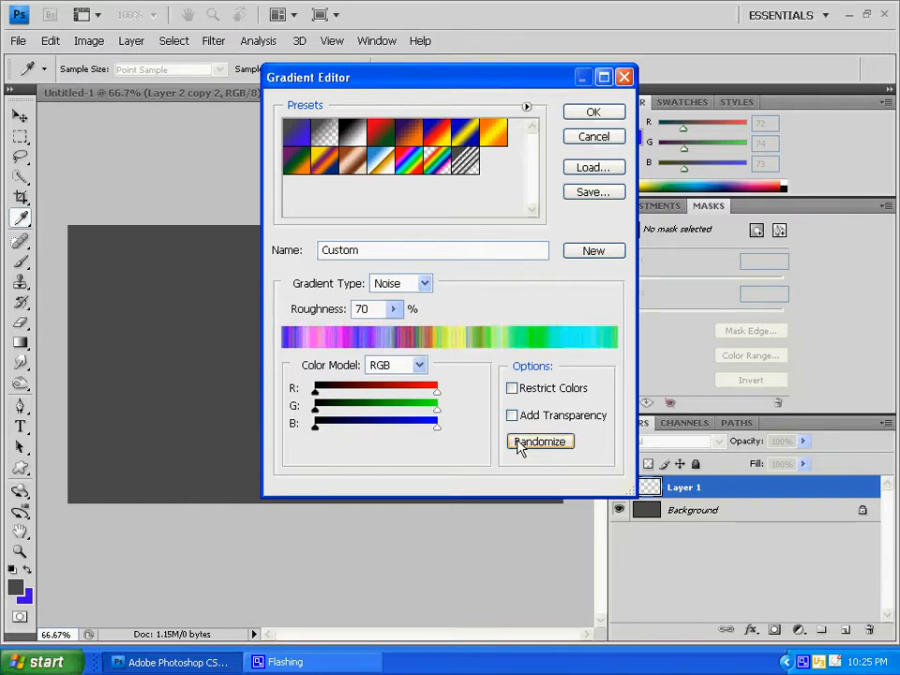
{"action": "left_click", "coordinate": [518, 448]}
{"action": "left_click", "coordinate": [519, 448]}
{"action": "left_click", "coordinate": [518, 448]}
{"action": "left_click", "coordinate": [518, 448]}
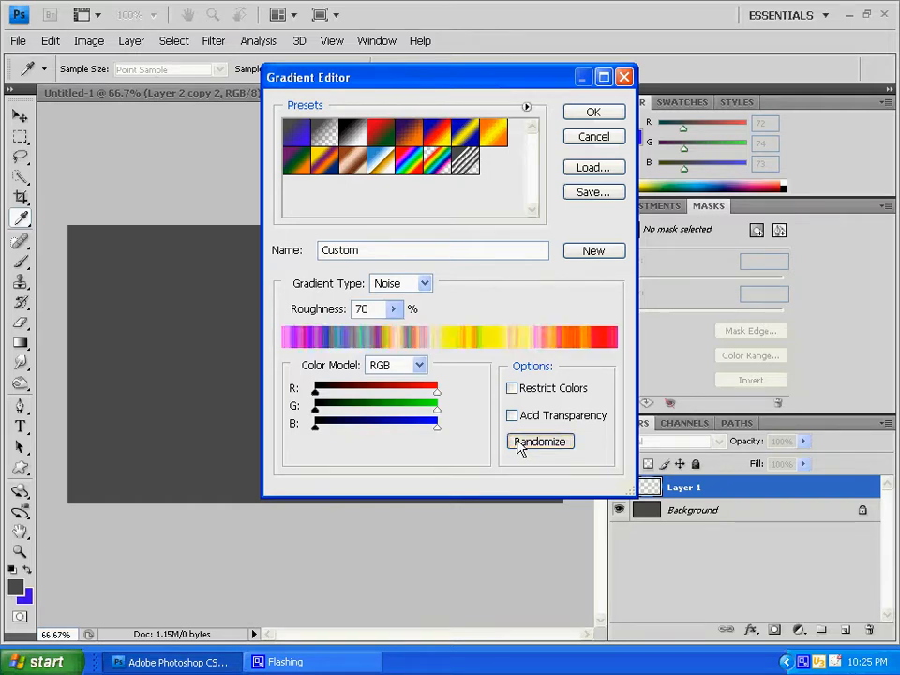
{"action": "left_click", "coordinate": [518, 448]}
{"action": "left_click", "coordinate": [518, 448]}
{"action": "left_click", "coordinate": [518, 448]}
{"action": "left_click", "coordinate": [518, 448]}
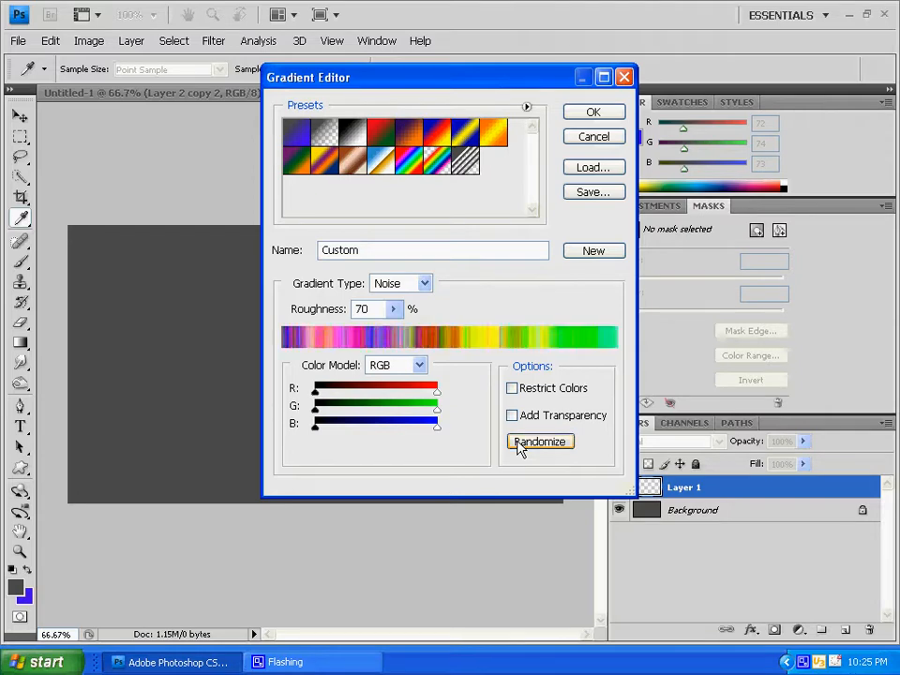
{"action": "left_click", "coordinate": [518, 448]}
{"action": "left_click", "coordinate": [518, 448]}
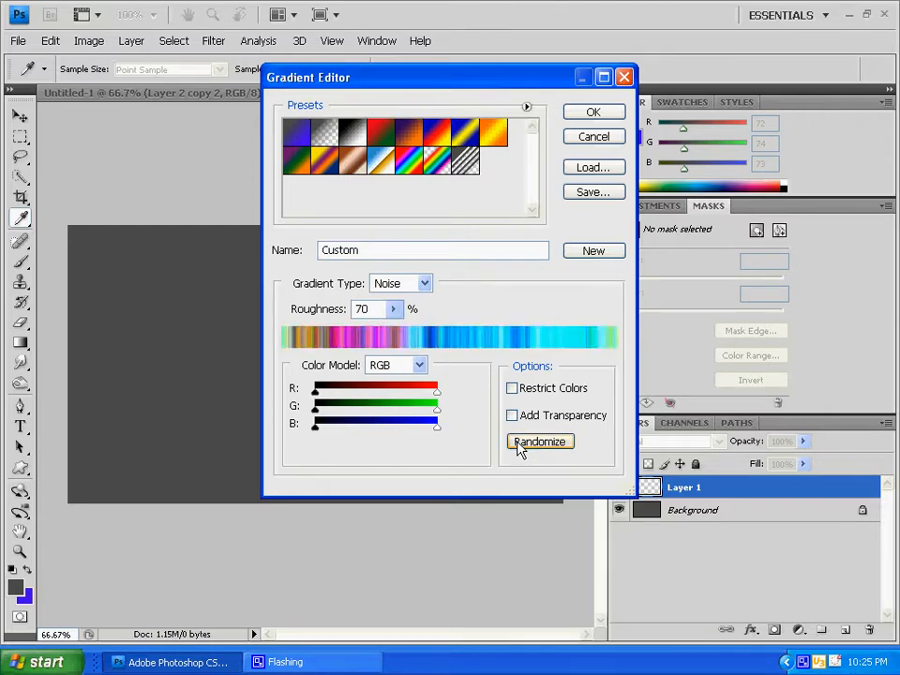
{"action": "left_click", "coordinate": [518, 448]}
{"action": "left_click", "coordinate": [518, 448]}
{"action": "left_click", "coordinate": [519, 448]}
{"action": "left_click", "coordinate": [518, 448]}
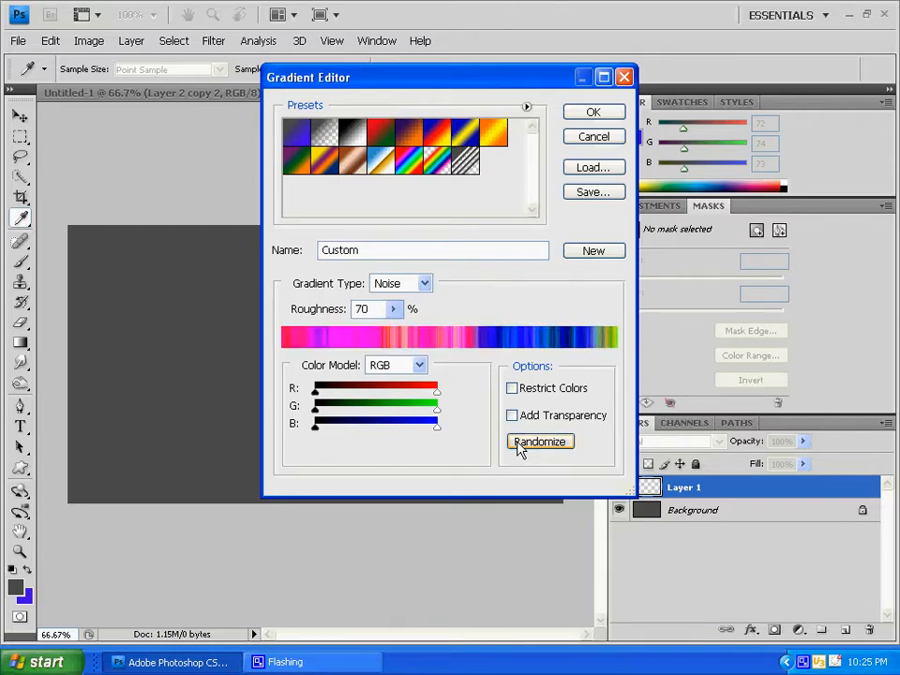
{"action": "left_click", "coordinate": [518, 448]}
{"action": "left_click", "coordinate": [519, 448]}
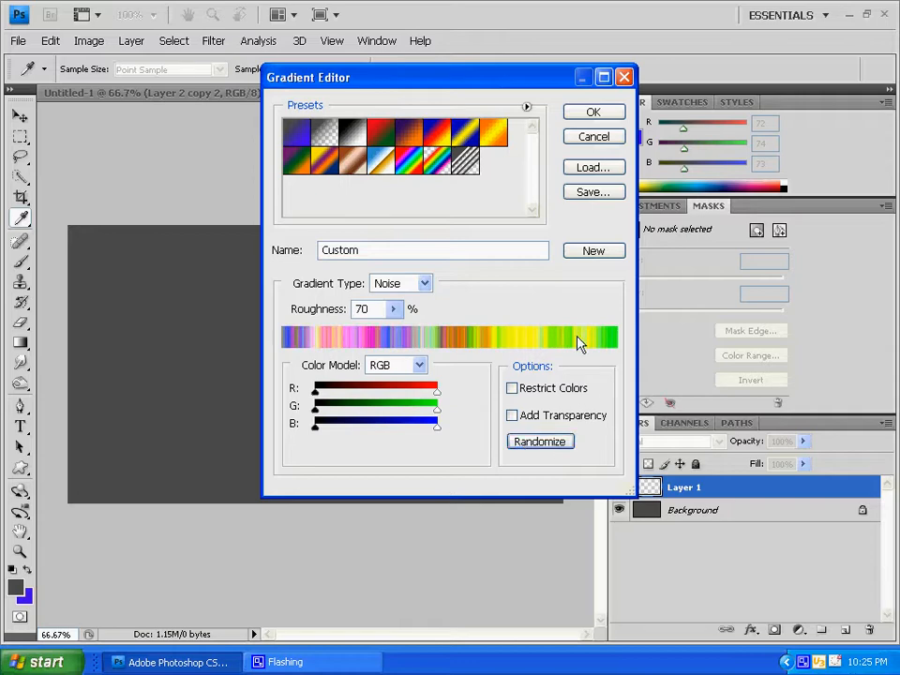
{"action": "left_click", "coordinate": [587, 114]}
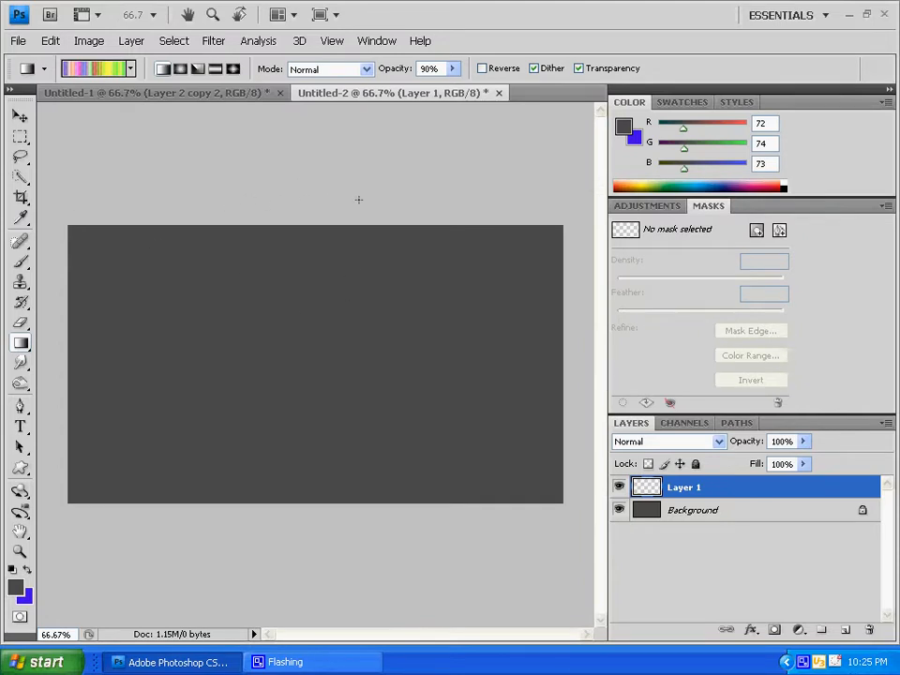
Draw the gradient vertically across the whole of Layer 1 and scale the stripes to a central band about 44.8% high
{"action": "left_click_drag", "start_coordinate": [307, 198], "coordinate": [295, 547]}
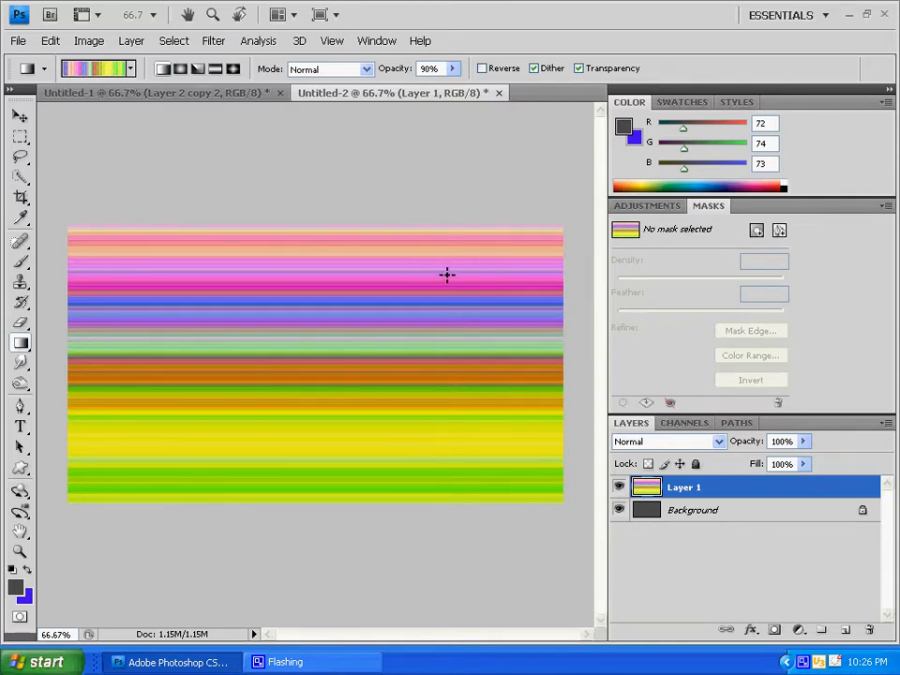
{"action": "key", "text": "ctrl+t"}
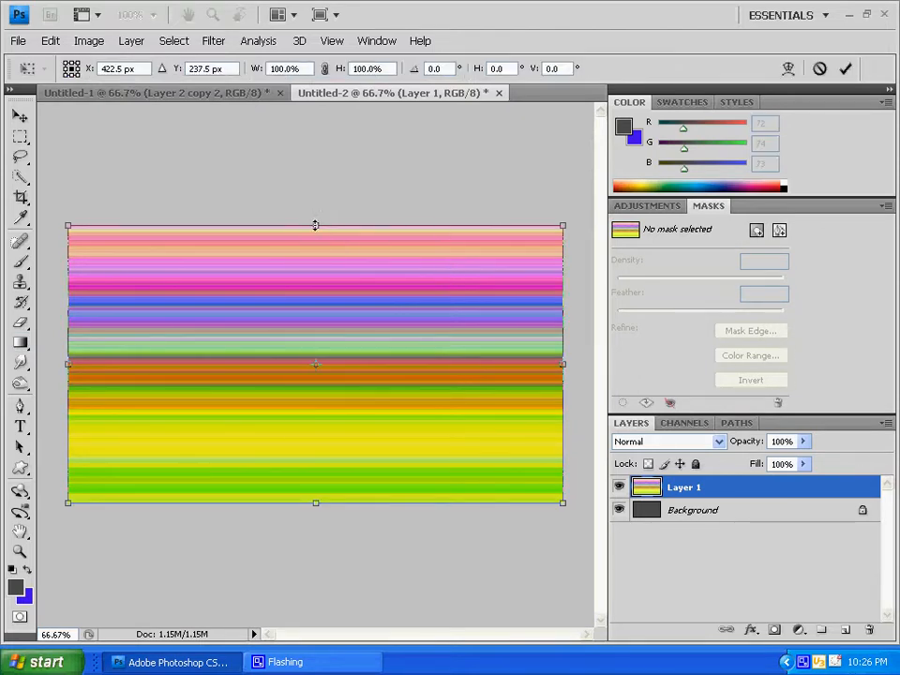
{"action": "left_click_drag", "start_coordinate": [315, 225], "coordinate": [315, 298]}
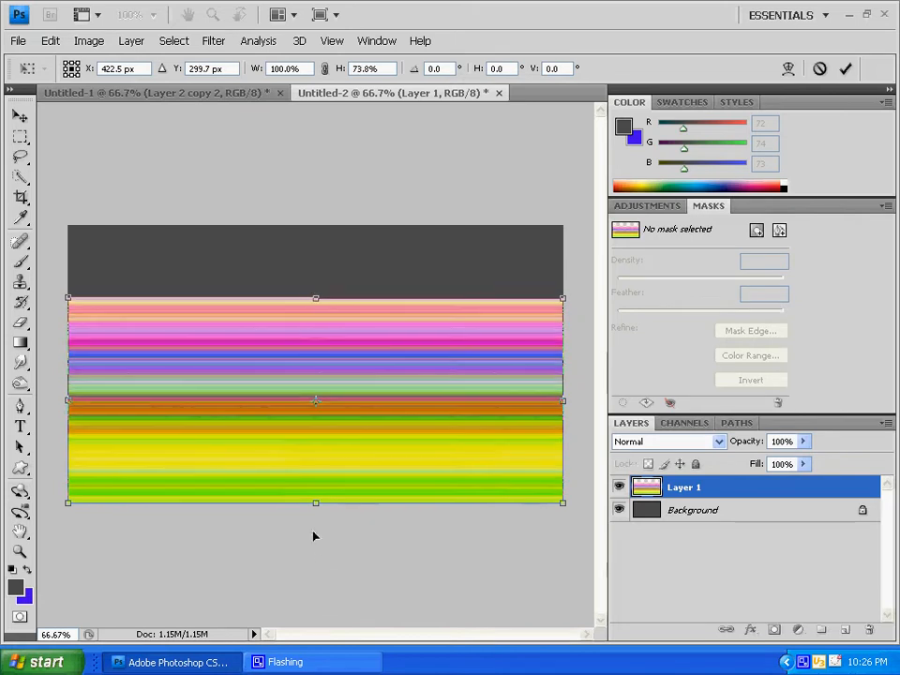
{"action": "left_click_drag", "start_coordinate": [313, 498], "coordinate": [302, 414]}
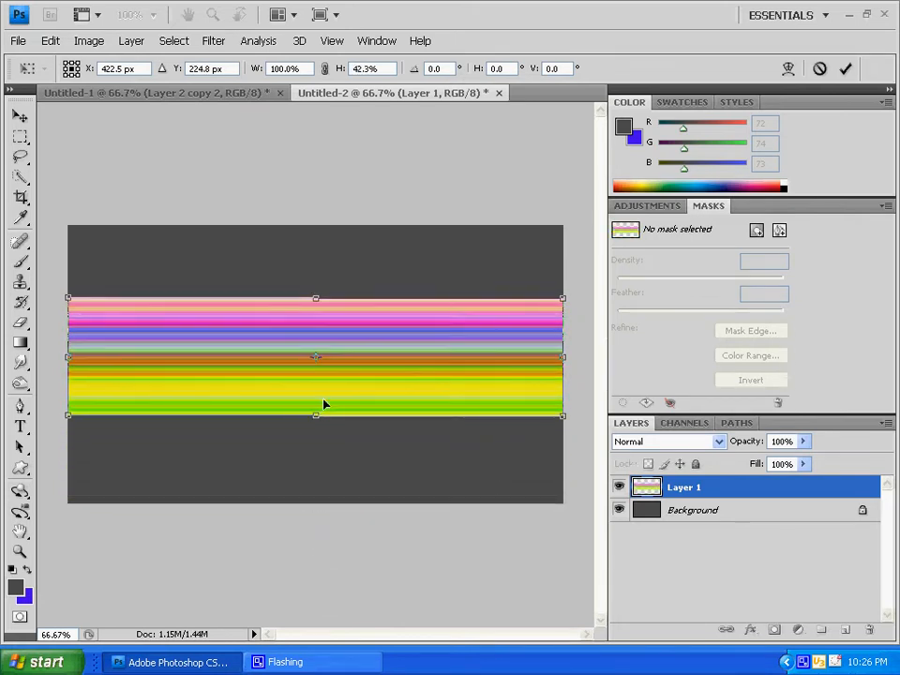
{"action": "right_click", "coordinate": [453, 377]}
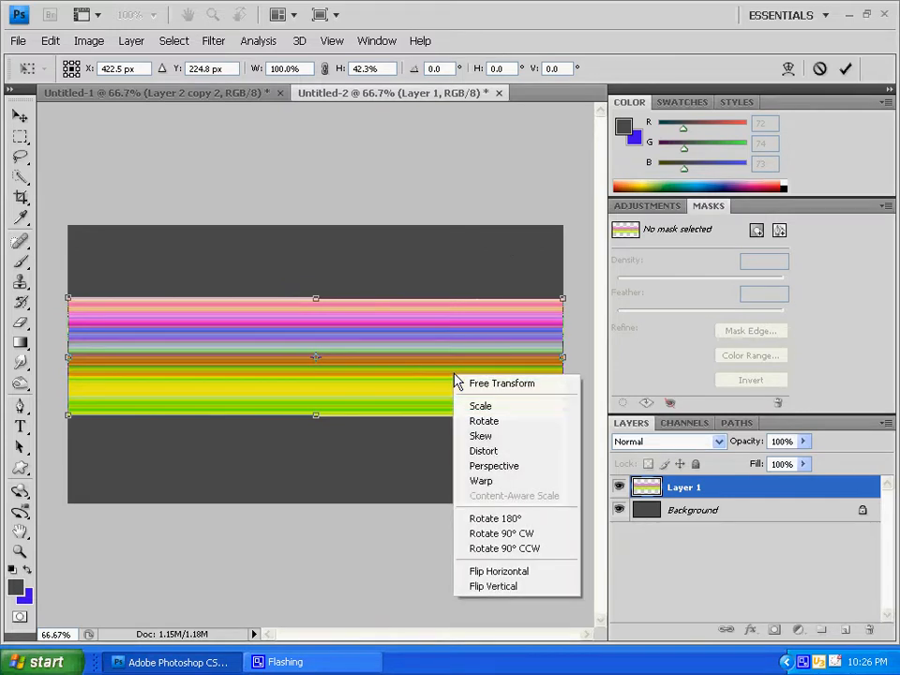
{"action": "left_click", "coordinate": [502, 411]}
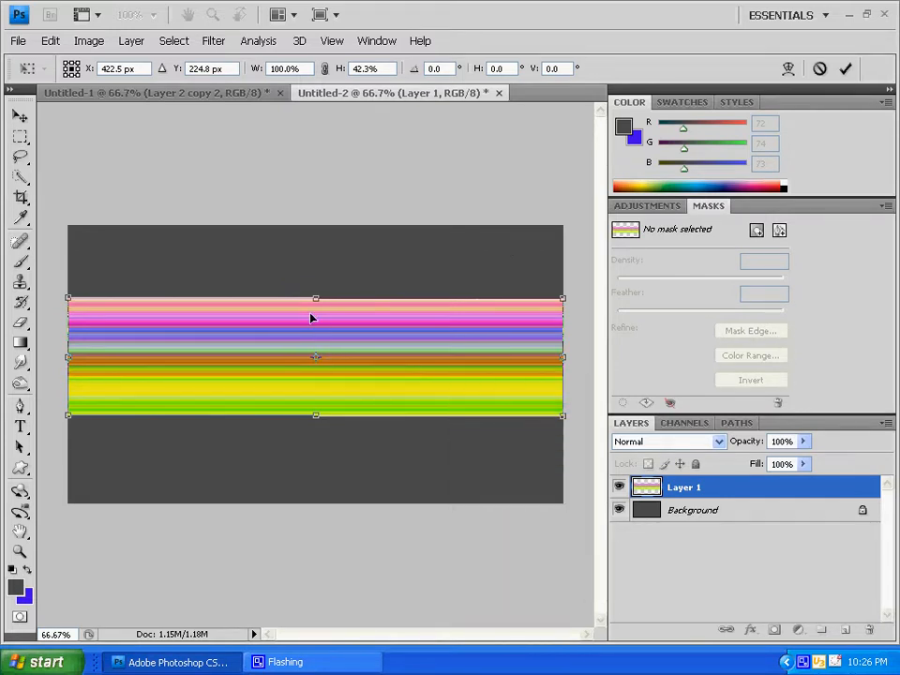
{"action": "left_click_drag", "start_coordinate": [316, 298], "coordinate": [316, 291]}
Apply a Perspective transform to the stripes so they fan out from a narrow left end to a wide right end, with height at 78.9%
{"action": "right_click", "coordinate": [334, 346]}
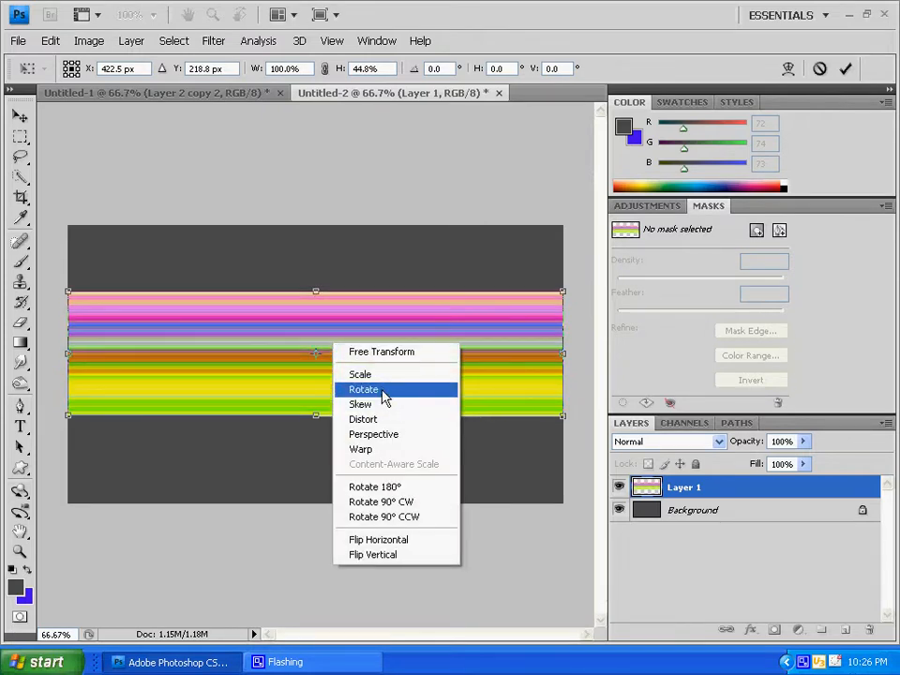
{"action": "left_click", "coordinate": [375, 433]}
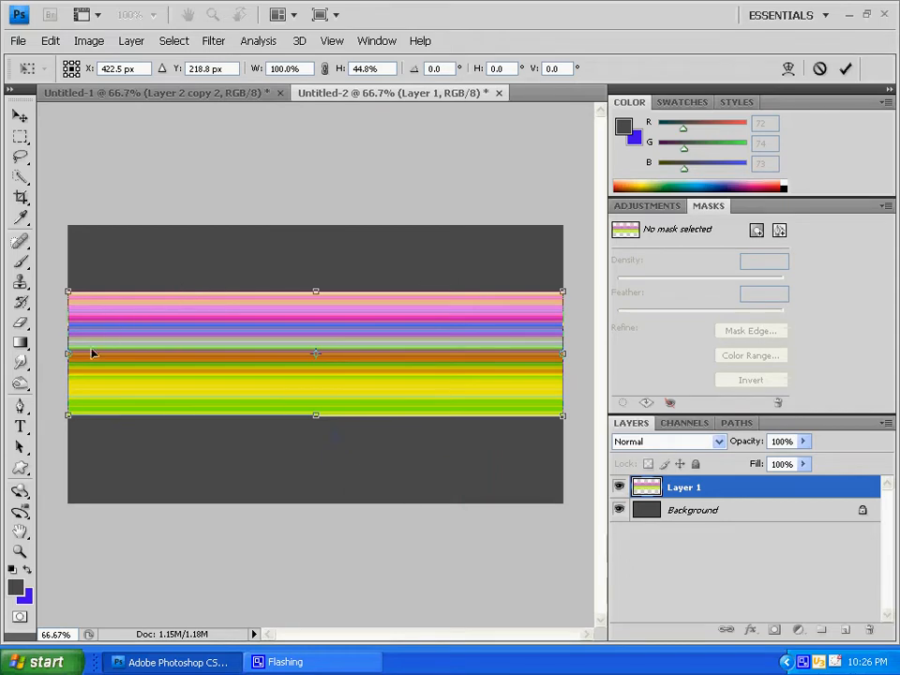
{"action": "left_click_drag", "start_coordinate": [562, 419], "coordinate": [561, 518]}
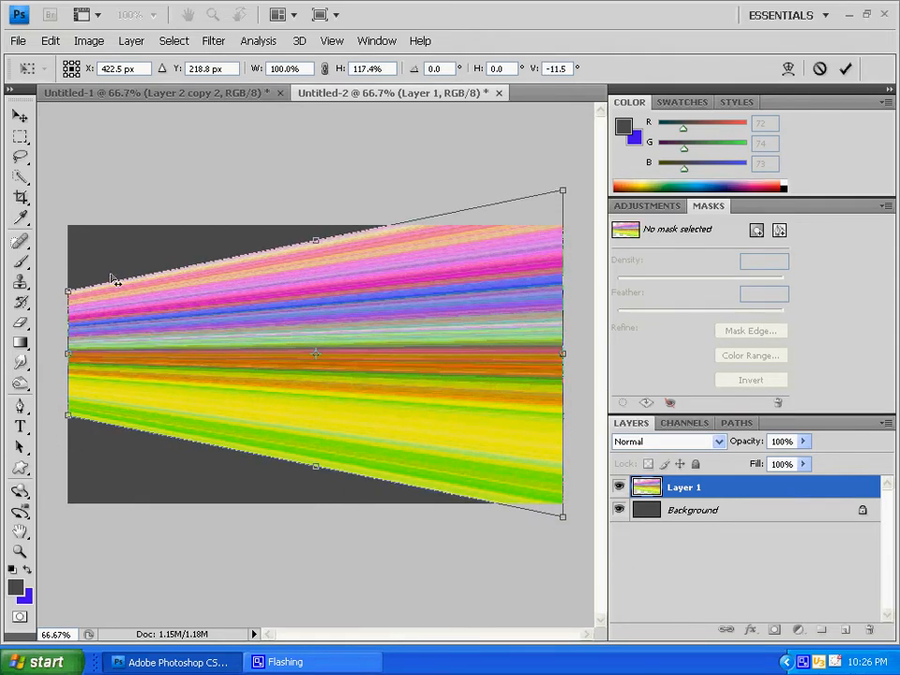
{"action": "left_click_drag", "start_coordinate": [69, 293], "coordinate": [67, 341]}
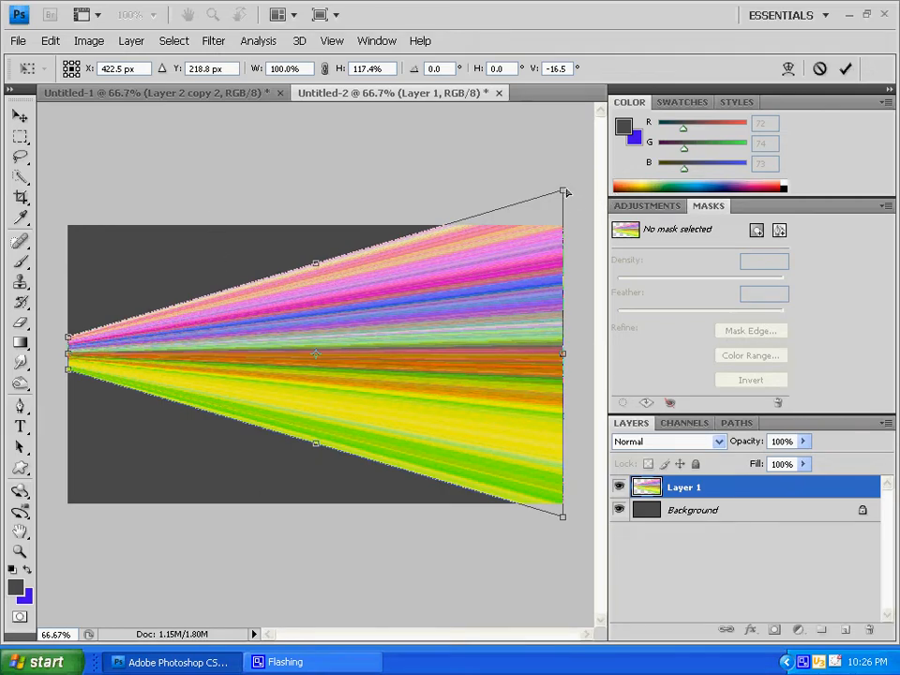
{"action": "left_click_drag", "start_coordinate": [562, 190], "coordinate": [562, 244]}
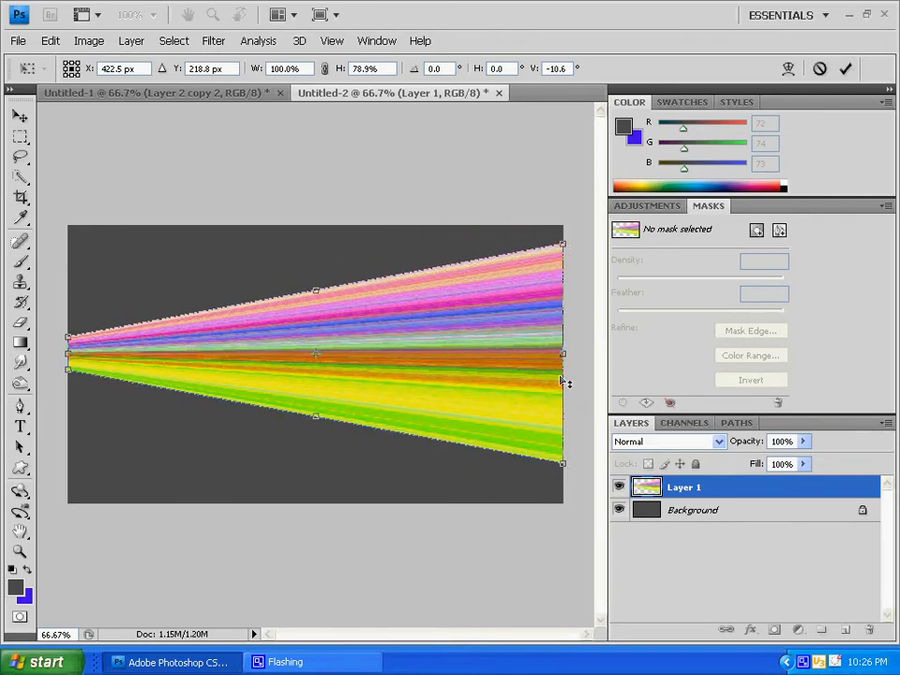
Slant the tapered stripes diagonally from the canvas's upper-left corner to its lower-right corner and slightly widen the narrow end, with vertical skew at 33.5°
{"action": "left_click_drag", "start_coordinate": [568, 359], "coordinate": [568, 499]}
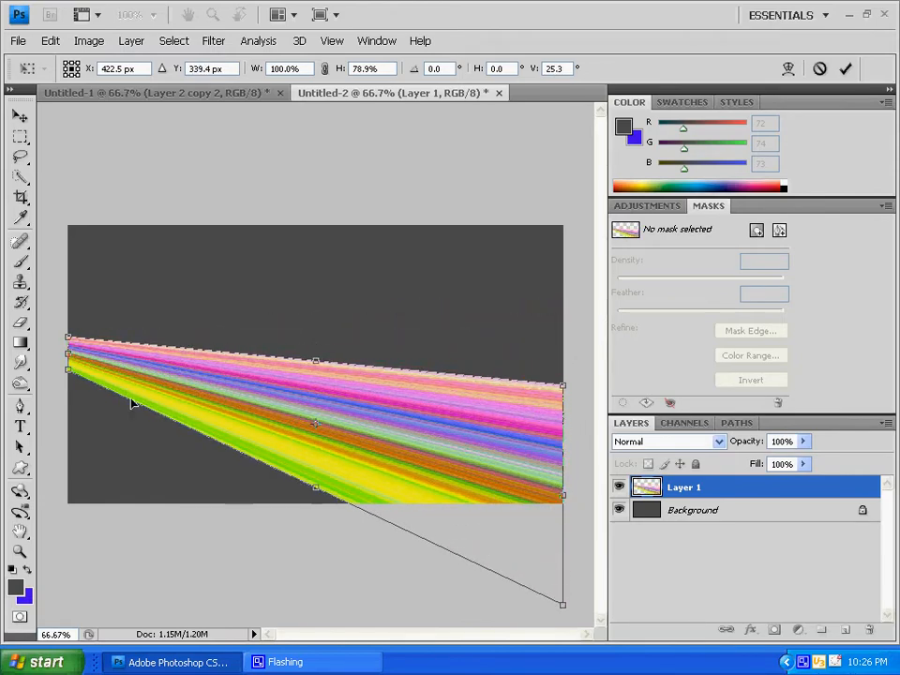
{"action": "left_click_drag", "start_coordinate": [75, 360], "coordinate": [67, 237]}
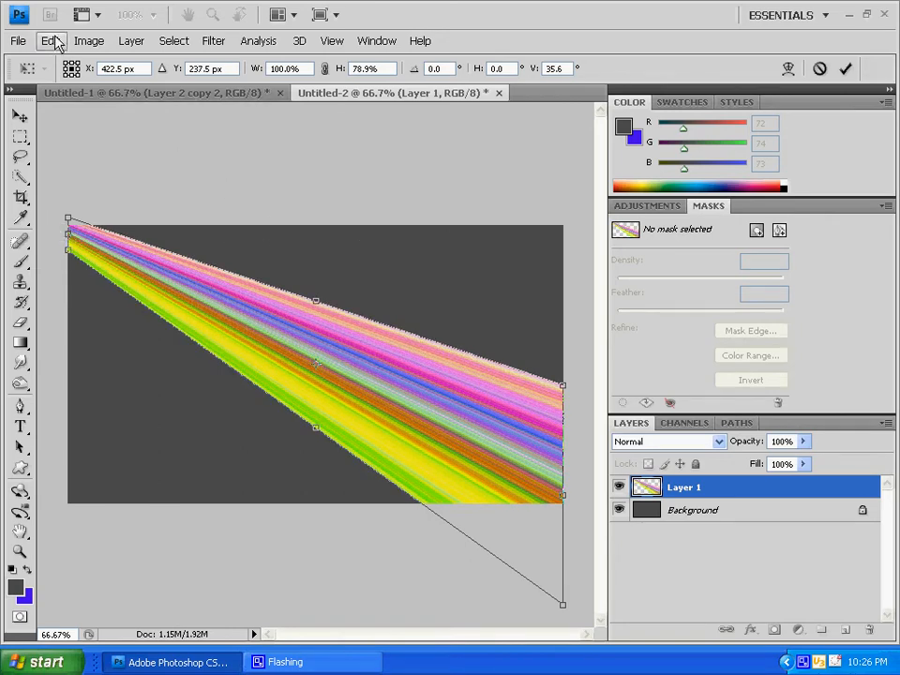
{"action": "right_click", "coordinate": [329, 348]}
{"action": "left_click", "coordinate": [382, 415]}
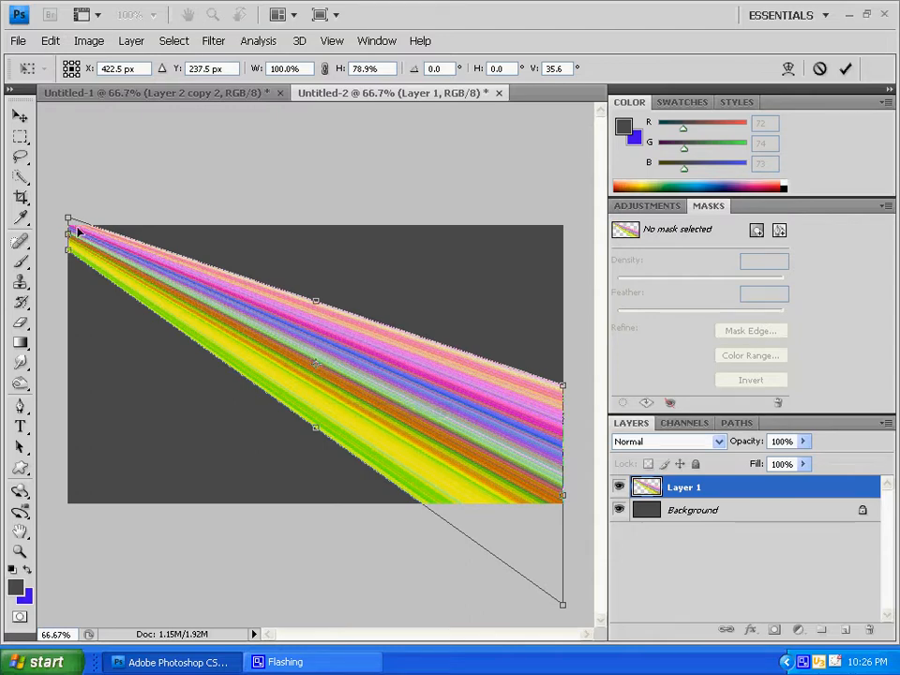
{"action": "mouse_move", "coordinate": [73, 241]}
{"action": "left_mouse_down"}
{"action": "mouse_move", "coordinate": [71, 223]}
{"action": "mouse_move", "coordinate": [71, 254]}
{"action": "mouse_move", "coordinate": [70, 216]}
{"action": "mouse_move", "coordinate": [72, 237]}
{"action": "left_mouse_up"}
{"action": "left_click_drag", "start_coordinate": [563, 494], "coordinate": [564, 480]}
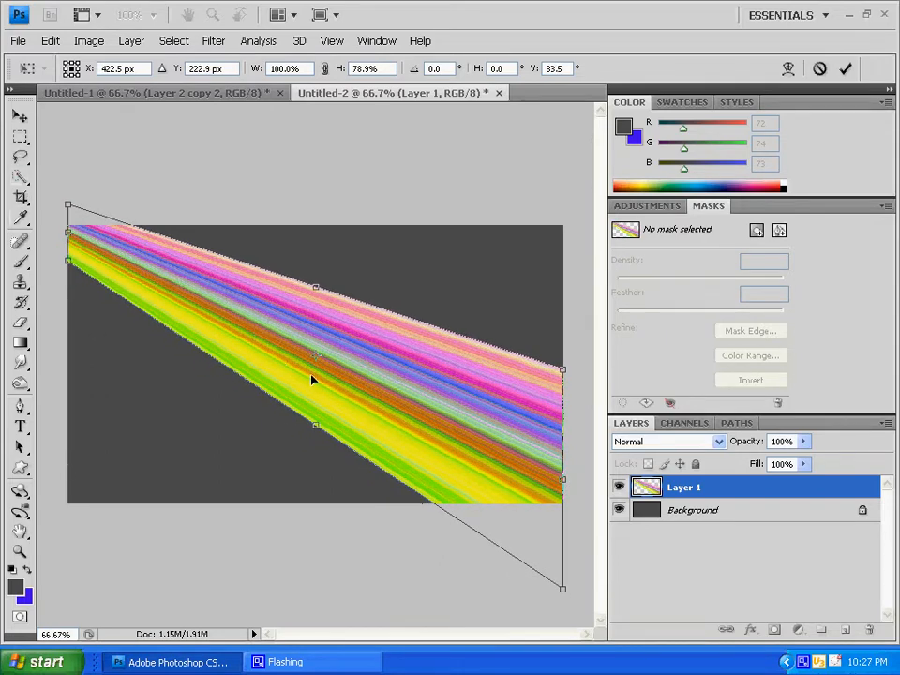
Warp the diagonal stripes with a Custom warp into a smooth arch descending to the canvas's lower-right corner, and apply the transform
{"action": "right_click", "coordinate": [334, 393]}
{"action": "left_click", "coordinate": [363, 494]}
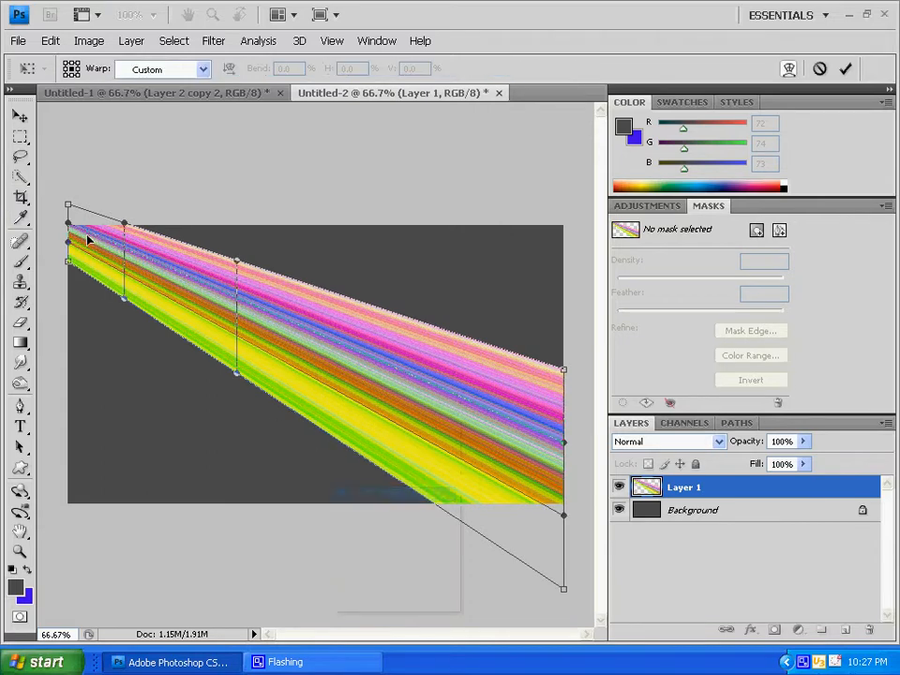
{"action": "left_click_drag", "start_coordinate": [69, 249], "coordinate": [2, 389]}
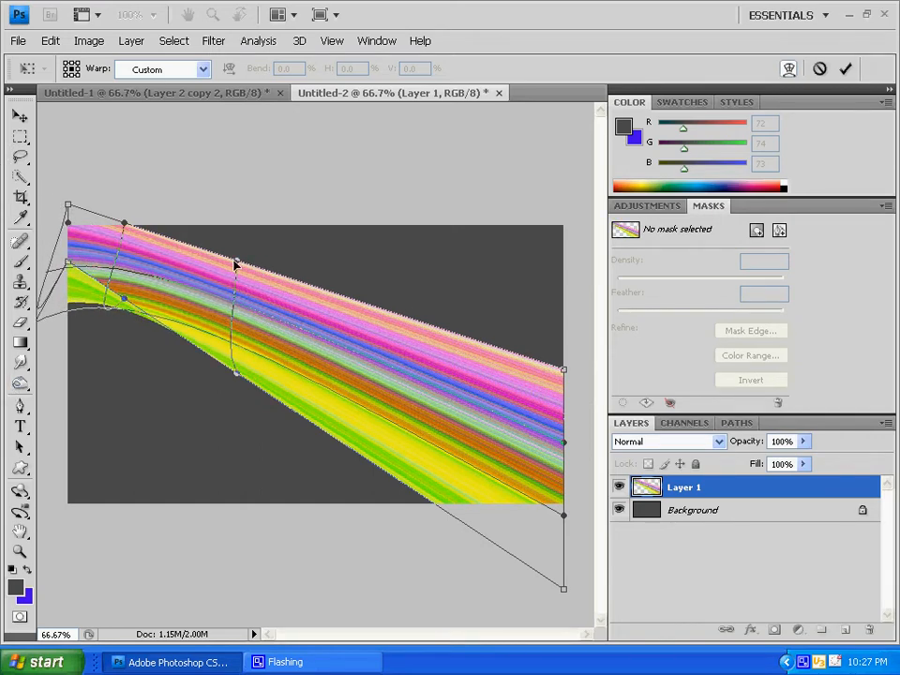
{"action": "left_click_drag", "start_coordinate": [234, 265], "coordinate": [487, 464]}
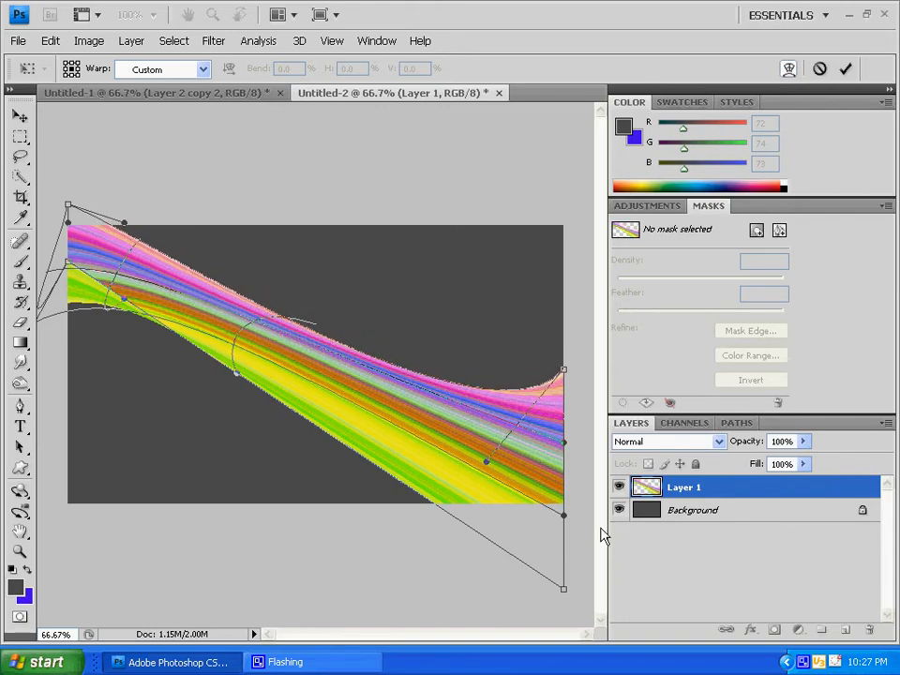
{"action": "left_click_drag", "start_coordinate": [566, 523], "coordinate": [566, 581]}
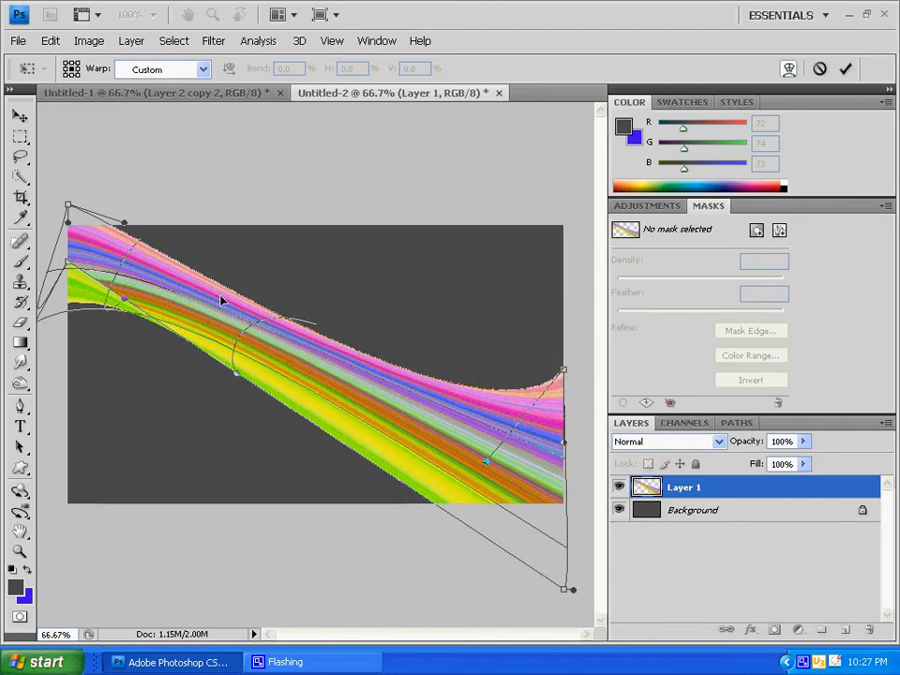
{"action": "left_click_drag", "start_coordinate": [80, 276], "coordinate": [30, 303]}
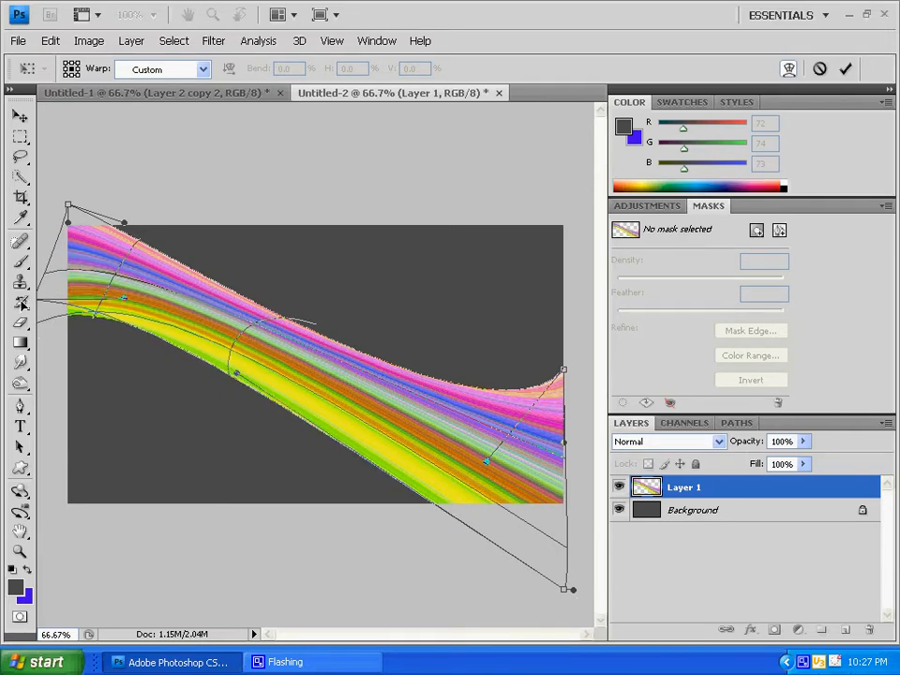
{"action": "left_click_drag", "start_coordinate": [270, 326], "coordinate": [242, 361]}
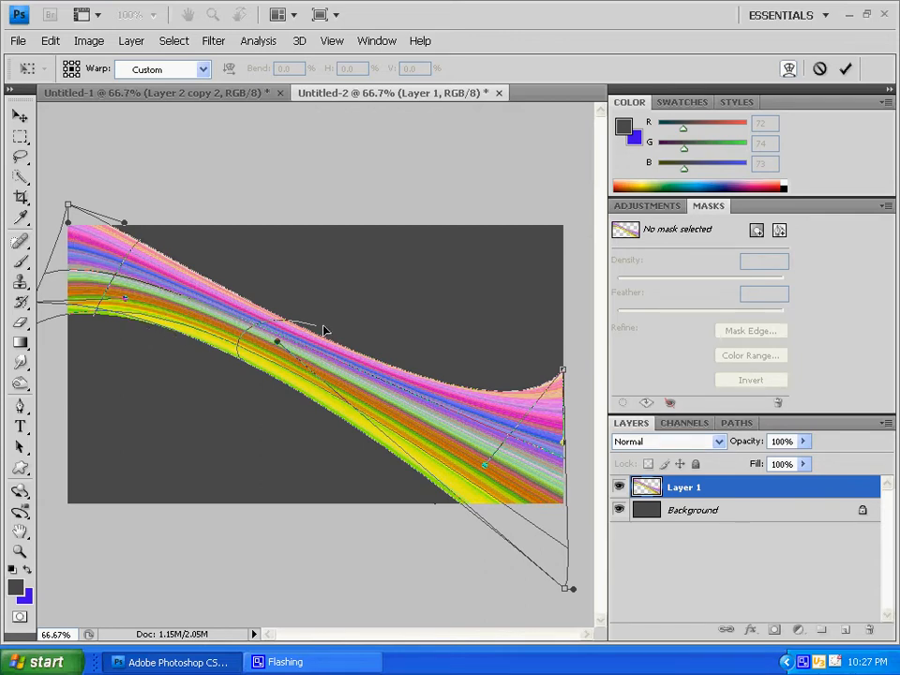
{"action": "left_click_drag", "start_coordinate": [288, 333], "coordinate": [243, 292]}
{"action": "mouse_move", "coordinate": [66, 305]}
{"action": "left_mouse_down"}
{"action": "mouse_move", "coordinate": [83, 272]}
{"action": "mouse_move", "coordinate": [81, 315]}
{"action": "mouse_move", "coordinate": [81, 298]}
{"action": "mouse_move", "coordinate": [78, 305]}
{"action": "left_mouse_up"}
{"action": "left_click_drag", "start_coordinate": [69, 207], "coordinate": [70, 224]}
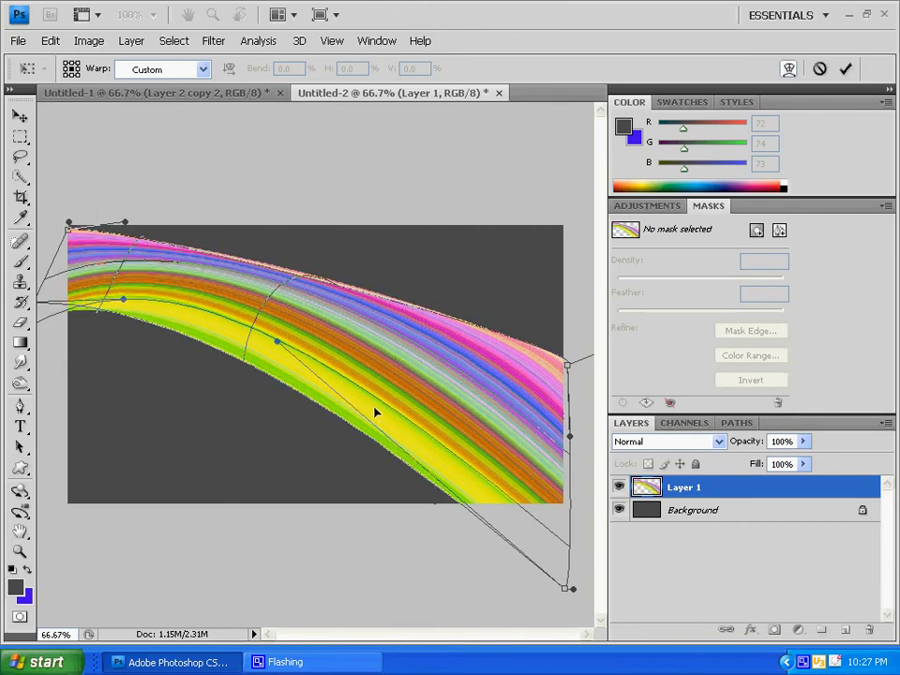
{"action": "key", "text": "Return"}
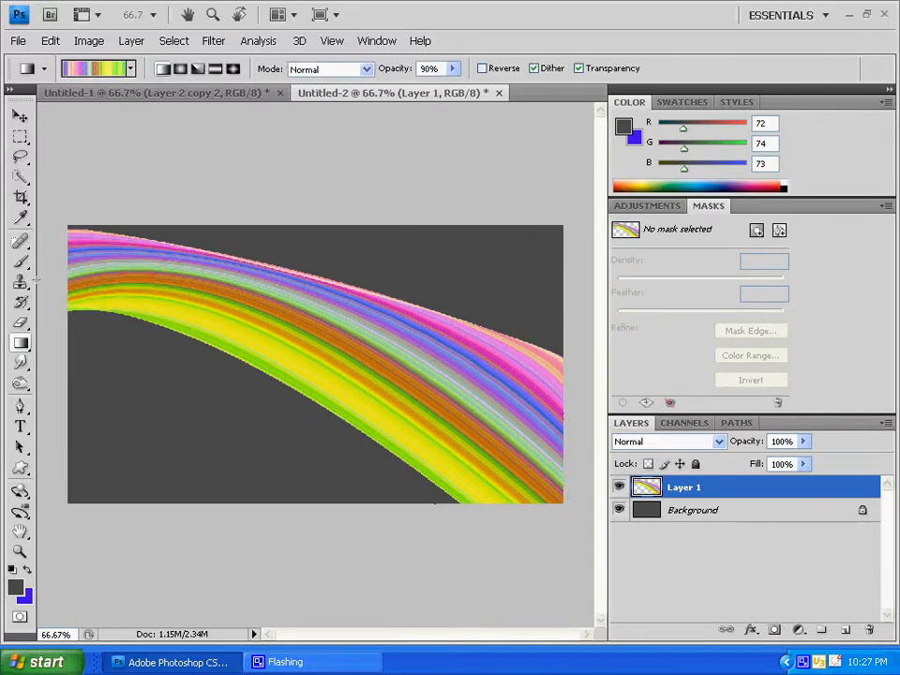
Set up the 31 px Brush with Shape Dynamics at 0% roundness jitter and Scattering at 948% on both axes
{"action": "left_click", "coordinate": [19, 260]}
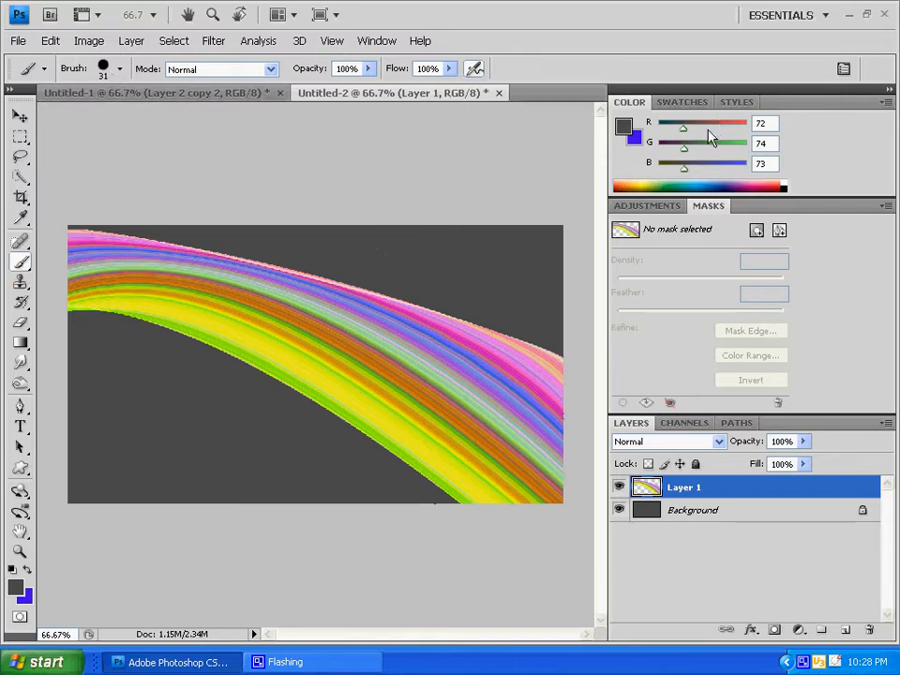
{"action": "left_click", "coordinate": [842, 69]}
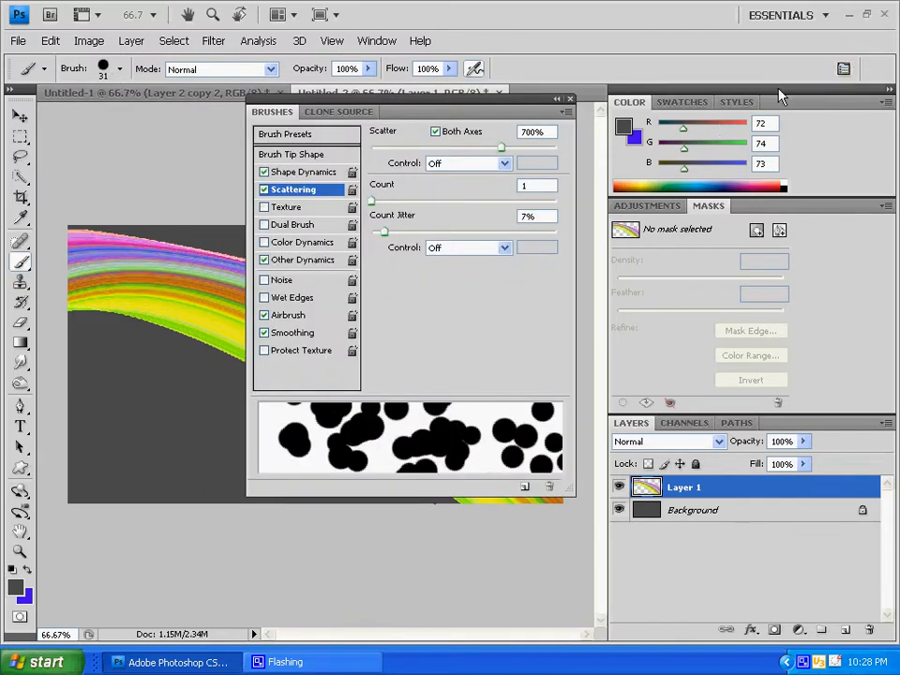
{"action": "left_click", "coordinate": [309, 172]}
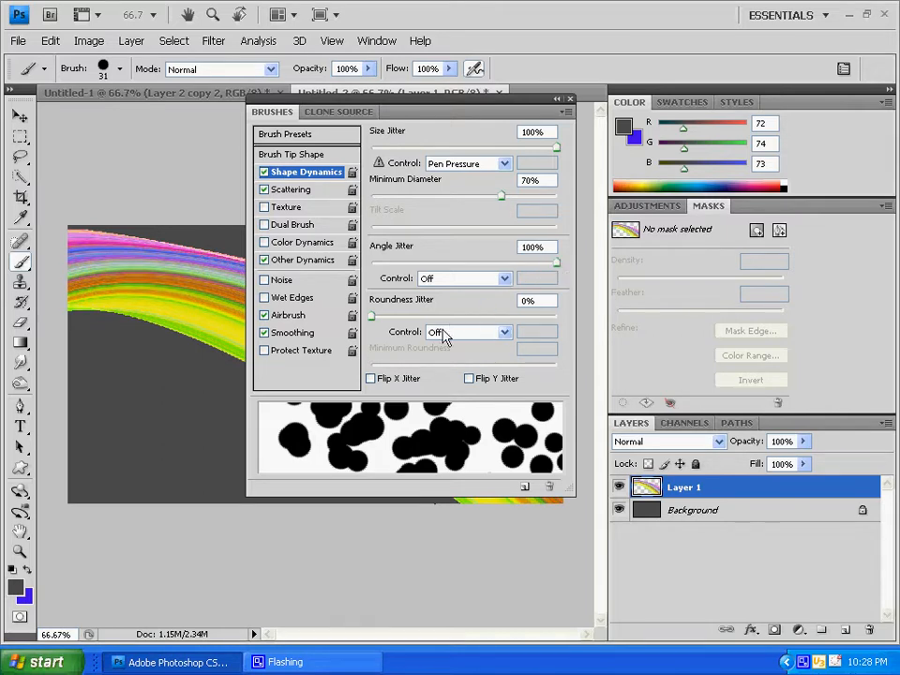
{"action": "mouse_move", "coordinate": [372, 316]}
{"action": "left_mouse_down"}
{"action": "mouse_move", "coordinate": [576, 332]}
{"action": "mouse_move", "coordinate": [368, 338]}
{"action": "left_mouse_up"}
{"action": "left_click", "coordinate": [291, 190]}
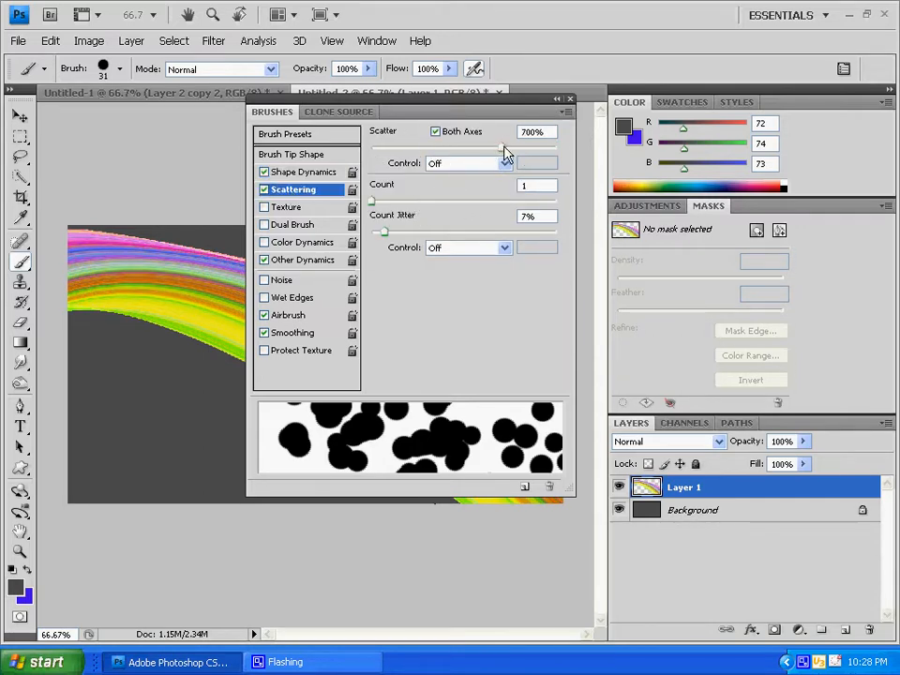
{"action": "mouse_move", "coordinate": [504, 153]}
{"action": "left_mouse_down"}
{"action": "mouse_move", "coordinate": [479, 150]}
{"action": "mouse_move", "coordinate": [554, 149]}
{"action": "mouse_move", "coordinate": [512, 151]}
{"action": "mouse_move", "coordinate": [546, 146]}
{"action": "left_mouse_up"}
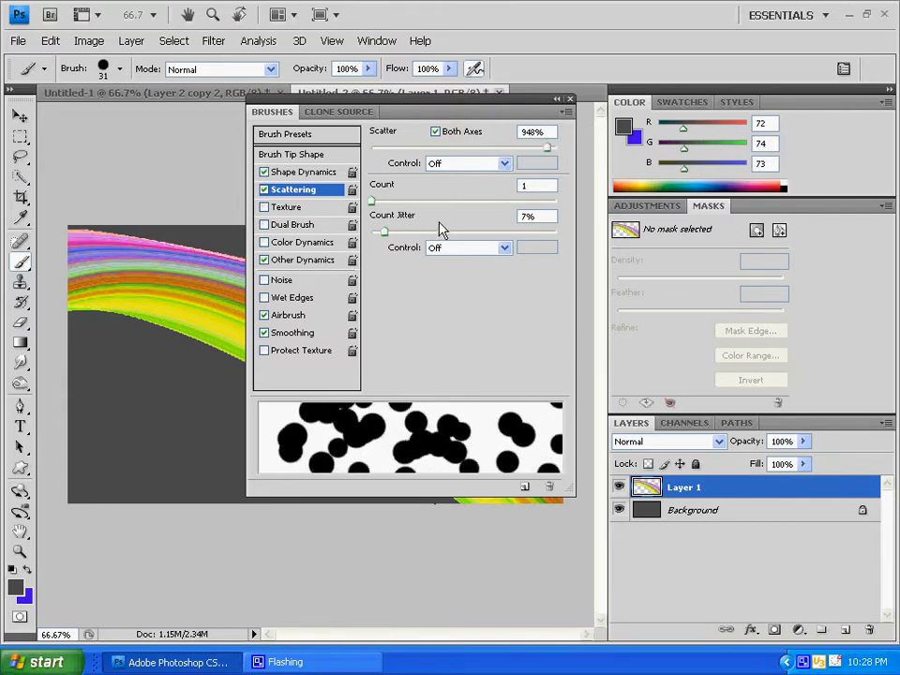
{"action": "left_click", "coordinate": [569, 99]}
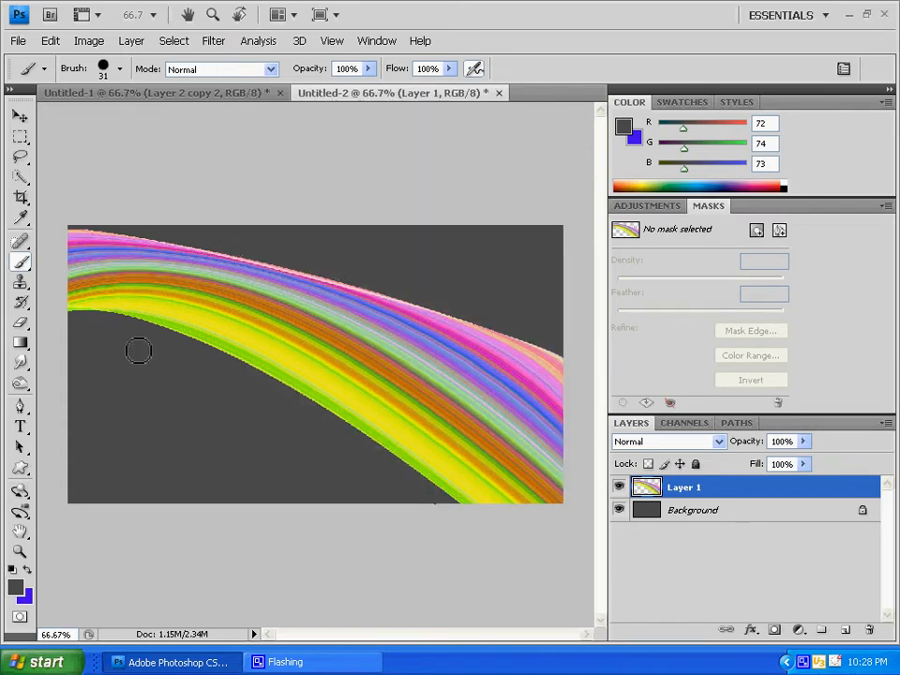
Set the foreground colour to the off-white f5f7f6
{"action": "left_click", "coordinate": [15, 587]}
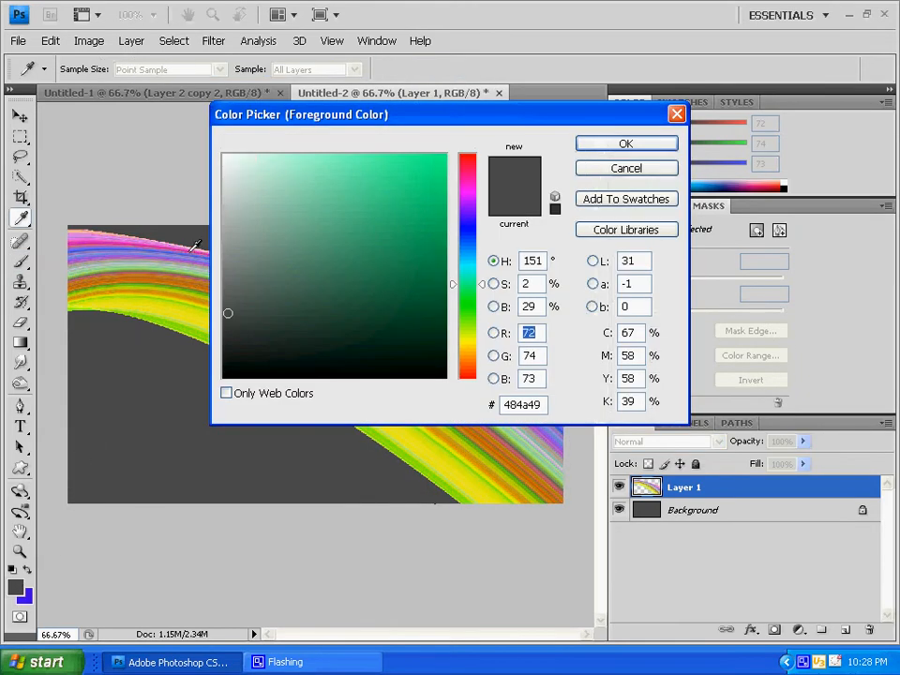
{"action": "left_click", "coordinate": [224, 161]}
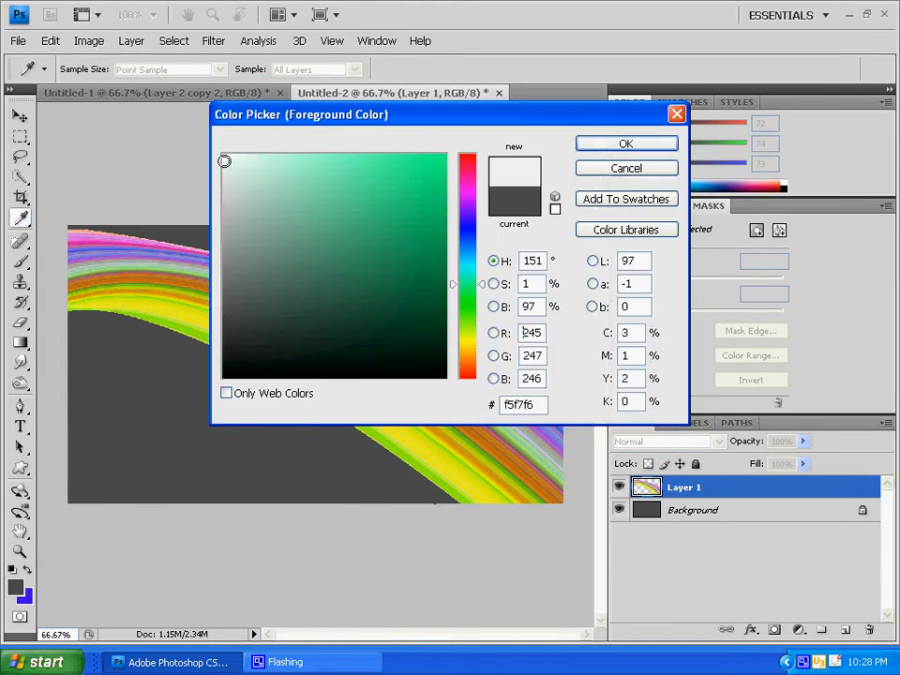
{"action": "left_click", "coordinate": [619, 147]}
{"action": "mouse_move", "coordinate": [141, 249]}
{"action": "left_mouse_down"}
{"action": "mouse_move", "coordinate": [230, 277]}
{"action": "mouse_move", "coordinate": [529, 461]}
{"action": "mouse_move", "coordinate": [390, 431]}
{"action": "mouse_move", "coordinate": [312, 256]}
{"action": "left_mouse_up"}
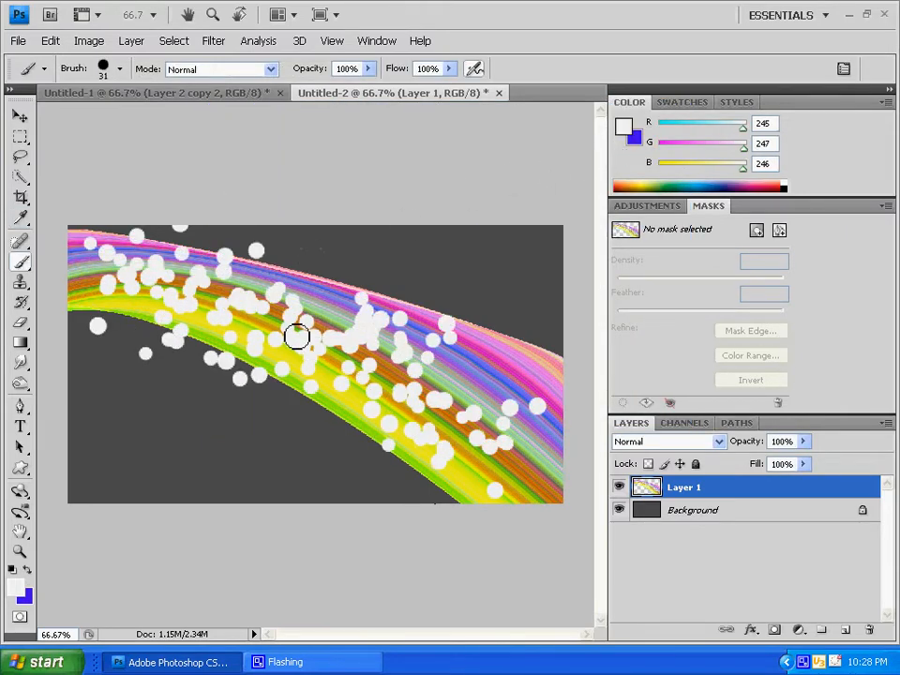
{"action": "key", "text": "ctrl+z"}
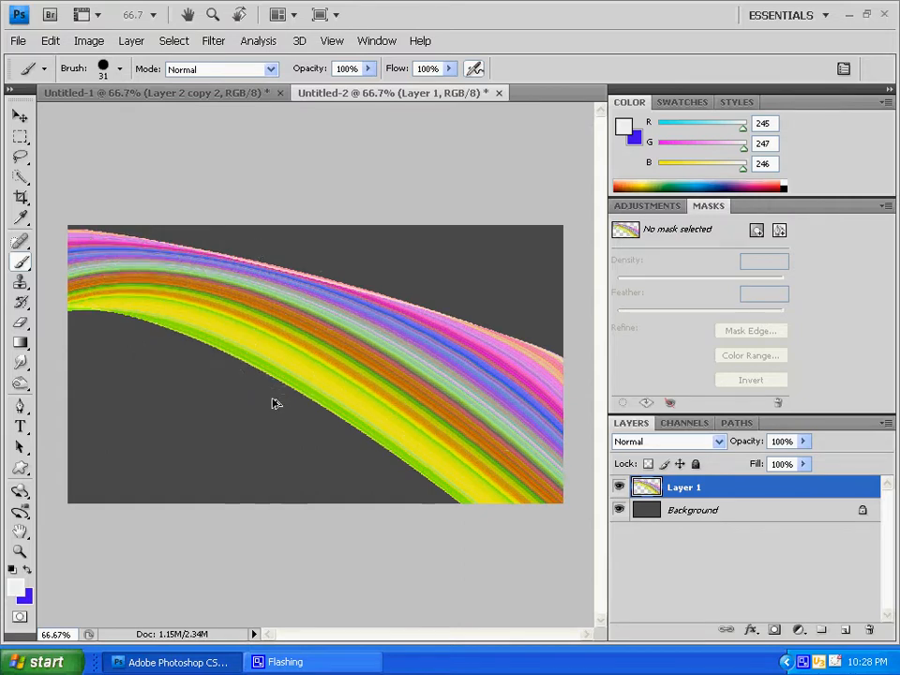
{"action": "mouse_move", "coordinate": [153, 271]}
{"action": "left_mouse_down"}
{"action": "mouse_move", "coordinate": [305, 314]}
{"action": "mouse_move", "coordinate": [535, 485]}
{"action": "left_mouse_up"}
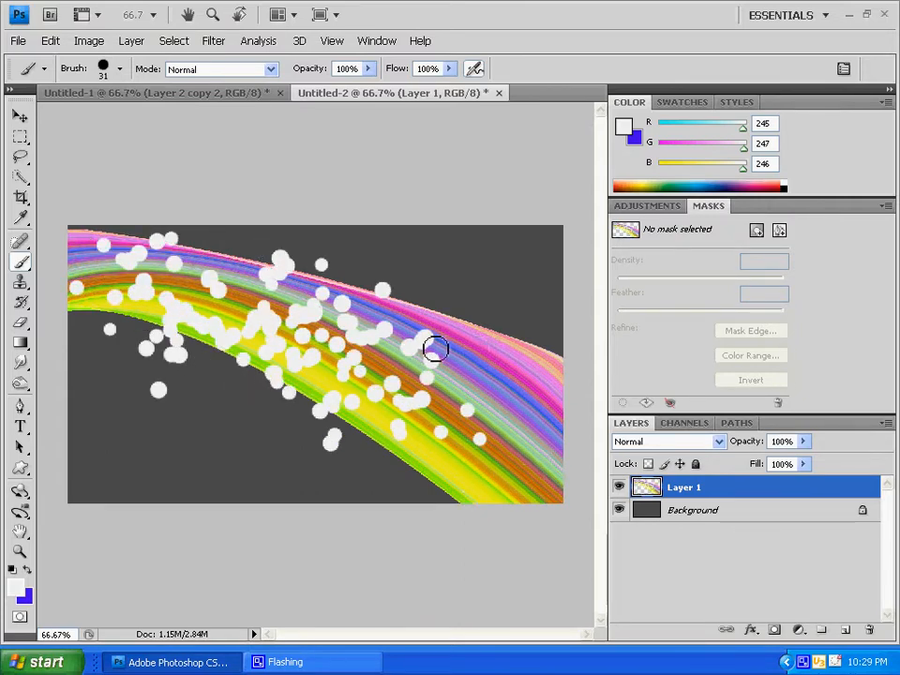
{"action": "key", "text": "ctrl+z"}
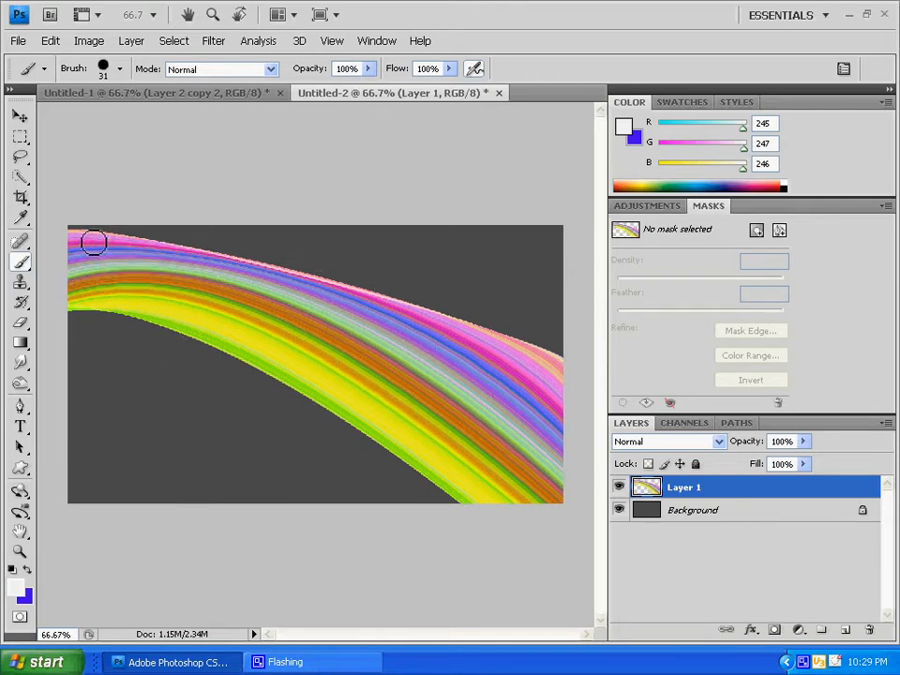
{"action": "mouse_move", "coordinate": [76, 237]}
{"action": "left_mouse_down"}
{"action": "mouse_move", "coordinate": [229, 308]}
{"action": "mouse_move", "coordinate": [429, 441]}
{"action": "left_mouse_up"}
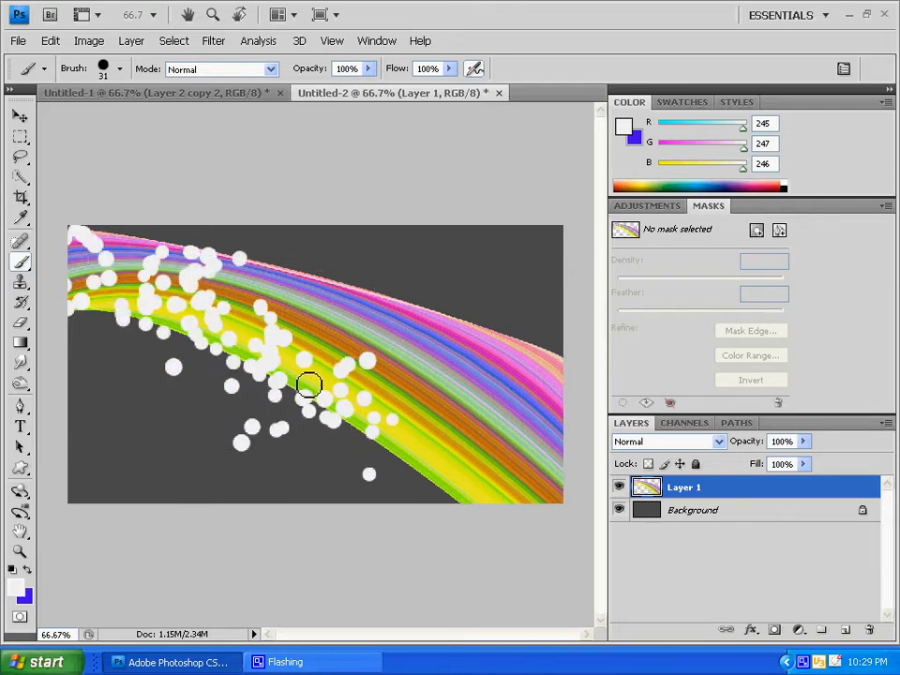
{"action": "key", "text": "ctrl+z"}
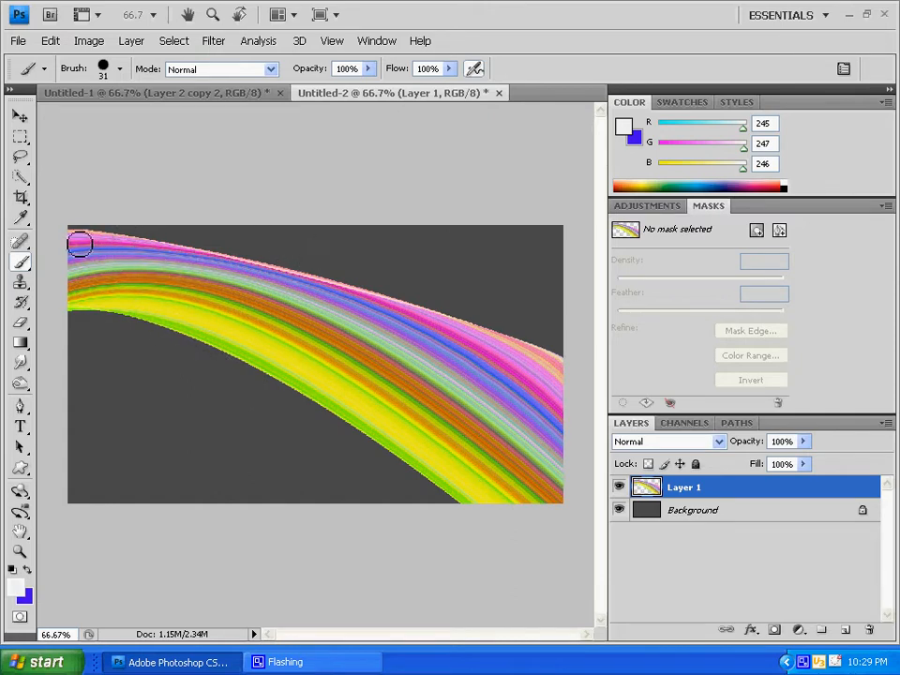
{"action": "mouse_move", "coordinate": [81, 243]}
{"action": "left_mouse_down"}
{"action": "mouse_move", "coordinate": [102, 268]}
{"action": "mouse_move", "coordinate": [147, 285]}
{"action": "mouse_move", "coordinate": [259, 308]}
{"action": "mouse_move", "coordinate": [325, 374]}
{"action": "mouse_move", "coordinate": [440, 417]}
{"action": "mouse_move", "coordinate": [554, 480]}
{"action": "mouse_move", "coordinate": [547, 405]}
{"action": "mouse_move", "coordinate": [465, 434]}
{"action": "mouse_move", "coordinate": [503, 473]}
{"action": "mouse_move", "coordinate": [534, 403]}
{"action": "left_mouse_up"}
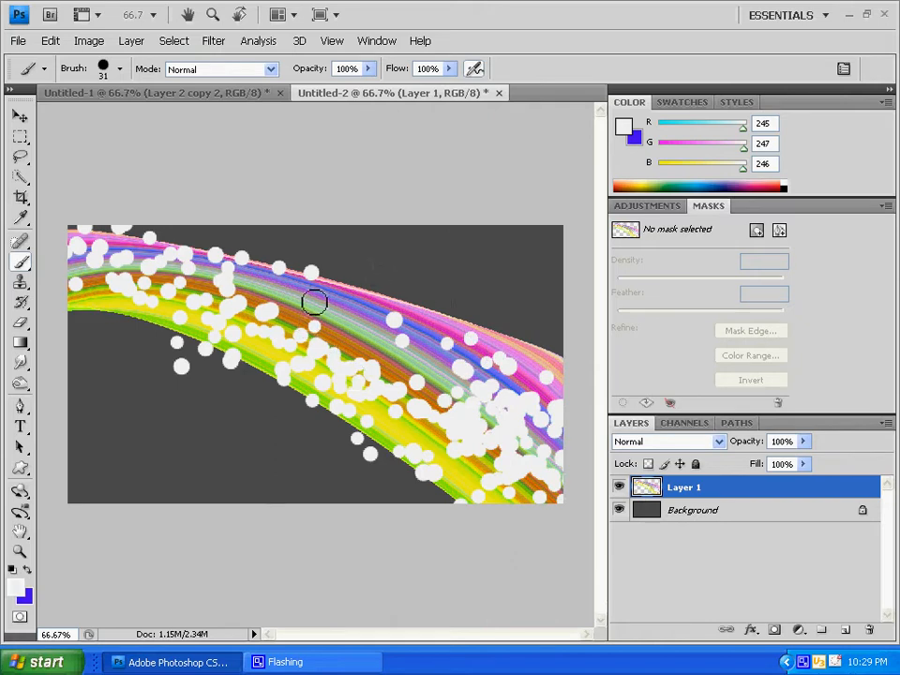
{"action": "left_click_drag", "start_coordinate": [313, 299], "coordinate": [395, 318]}
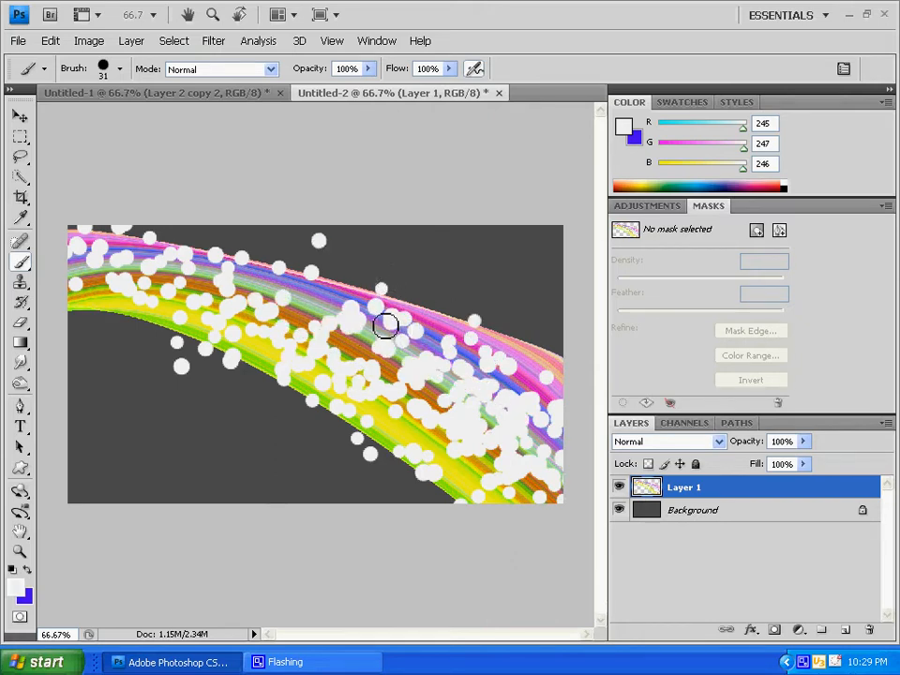
{"action": "key", "text": "ctrl+alt+z"}
{"action": "key", "text": "ctrl+alt+z"}
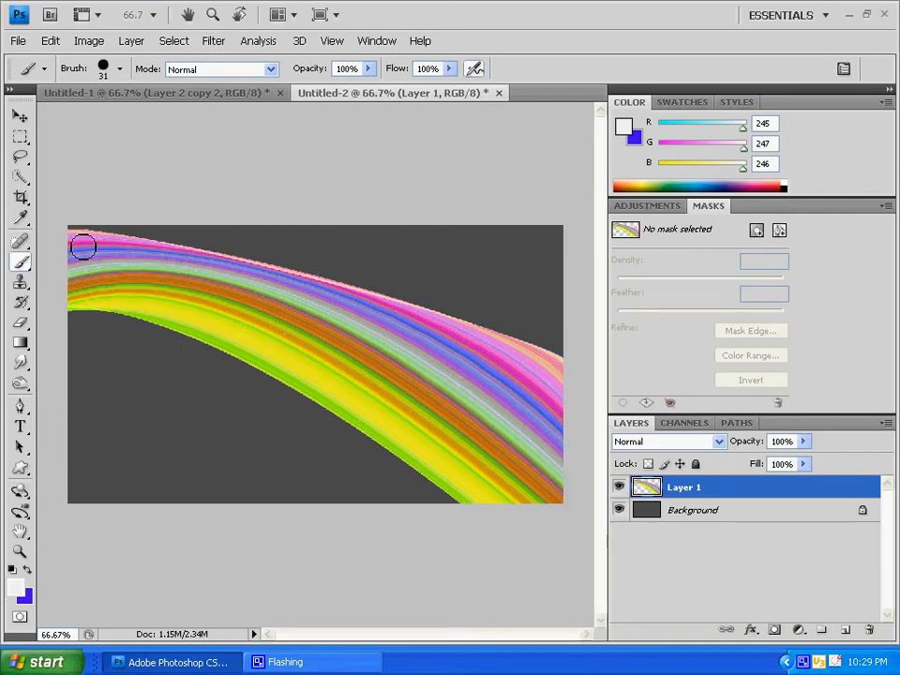
Paint scattered off-white dots on Layer 1 along the whole curved stripe band, from its upper-left end to the right edge
{"action": "mouse_move", "coordinate": [82, 245]}
{"action": "left_mouse_down"}
{"action": "mouse_move", "coordinate": [107, 273]}
{"action": "mouse_move", "coordinate": [279, 337]}
{"action": "mouse_move", "coordinate": [339, 382]}
{"action": "mouse_move", "coordinate": [495, 455]}
{"action": "mouse_move", "coordinate": [536, 448]}
{"action": "mouse_move", "coordinate": [357, 320]}
{"action": "mouse_move", "coordinate": [526, 400]}
{"action": "mouse_move", "coordinate": [572, 446]}
{"action": "left_mouse_up"}
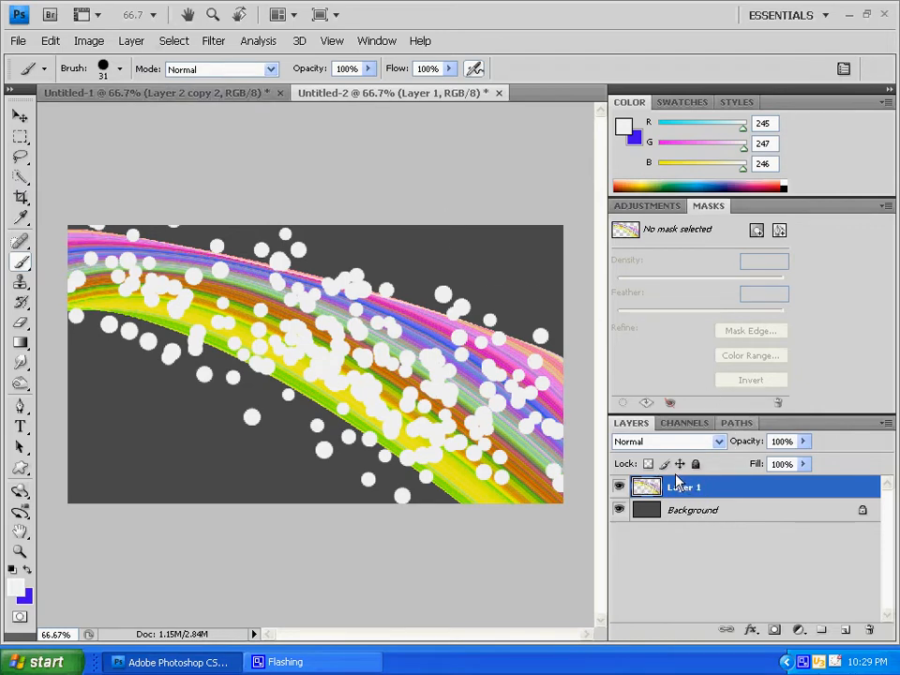
Undo the off-white dots painted on Layer 1 and add a new empty layer named Layer 2 above it
{"action": "key", "text": "ctrl+alt+z"}
{"action": "key", "text": "ctrl+alt+z"}
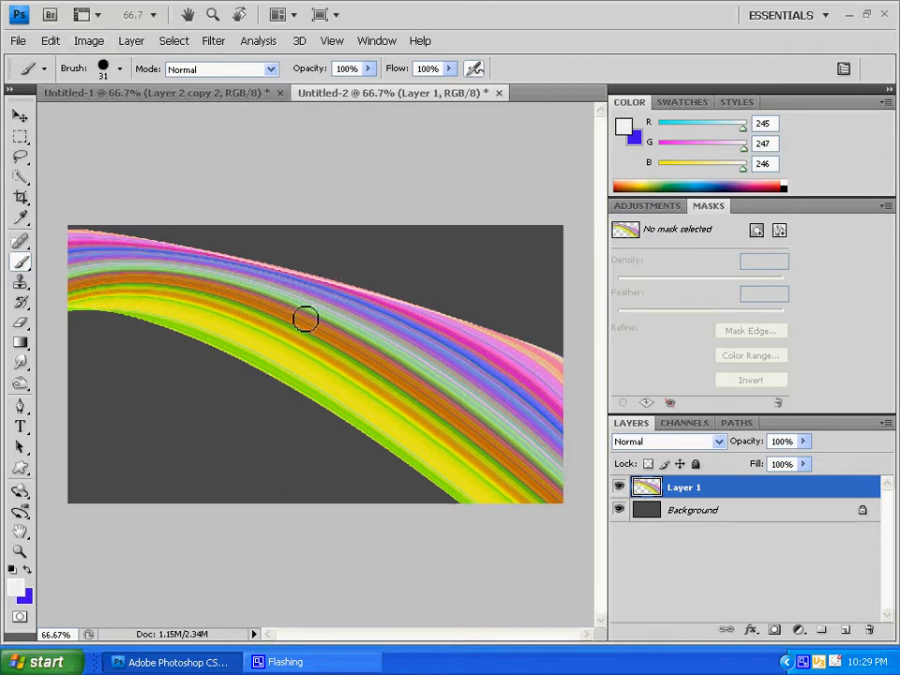
{"action": "left_click", "coordinate": [173, 40]}
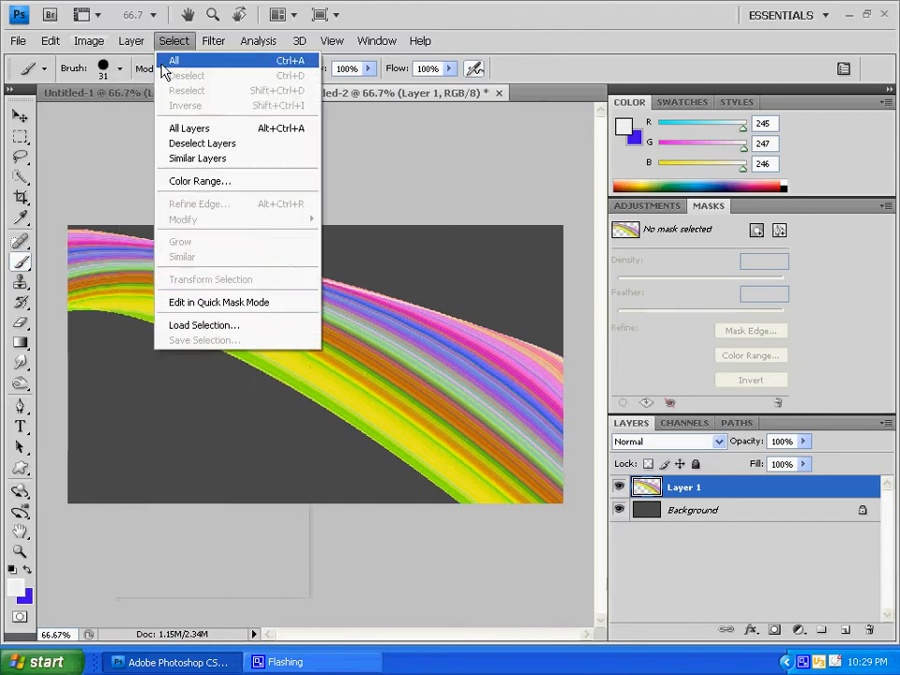
{"action": "mouse_move", "coordinate": [131, 40]}
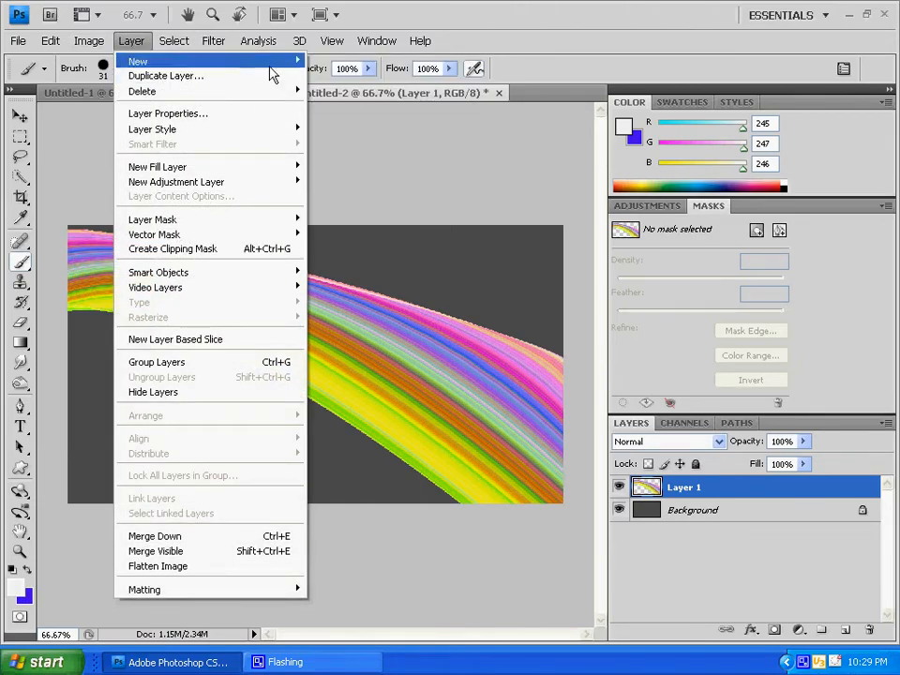
{"action": "mouse_move", "coordinate": [272, 62]}
{"action": "left_click", "coordinate": [322, 60]}
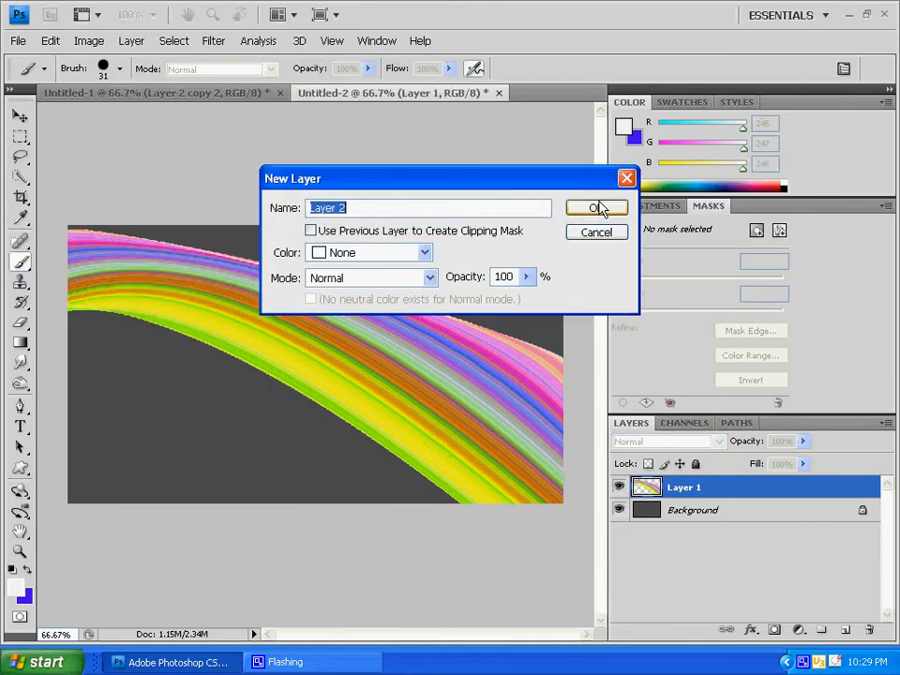
{"action": "left_click", "coordinate": [597, 208]}
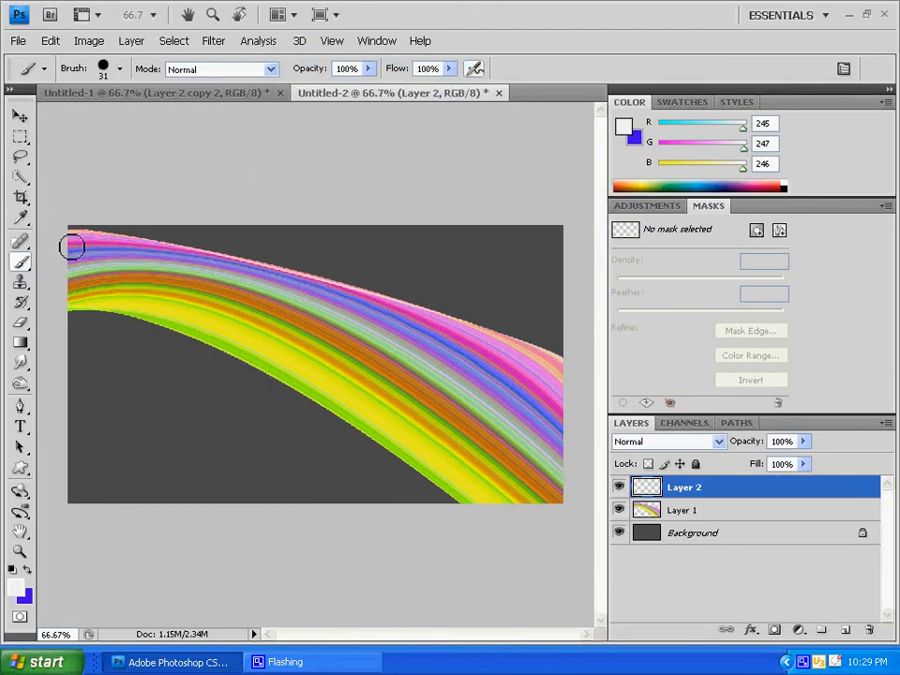
Paint scattered off-white dots along the whole curved stripe band on Layer 2 and duplicate that layer as Layer 2 copy
{"action": "mouse_move", "coordinate": [72, 246]}
{"action": "left_mouse_down"}
{"action": "mouse_move", "coordinate": [208, 283]}
{"action": "mouse_move", "coordinate": [422, 402]}
{"action": "mouse_move", "coordinate": [548, 494]}
{"action": "left_mouse_up"}
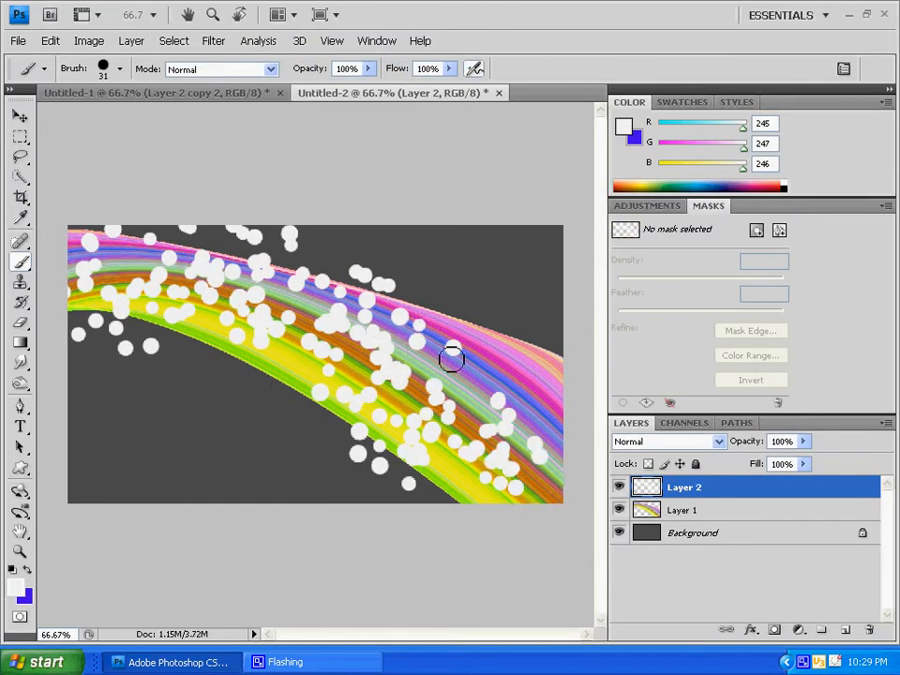
{"action": "left_click_drag", "start_coordinate": [451, 359], "coordinate": [478, 529]}
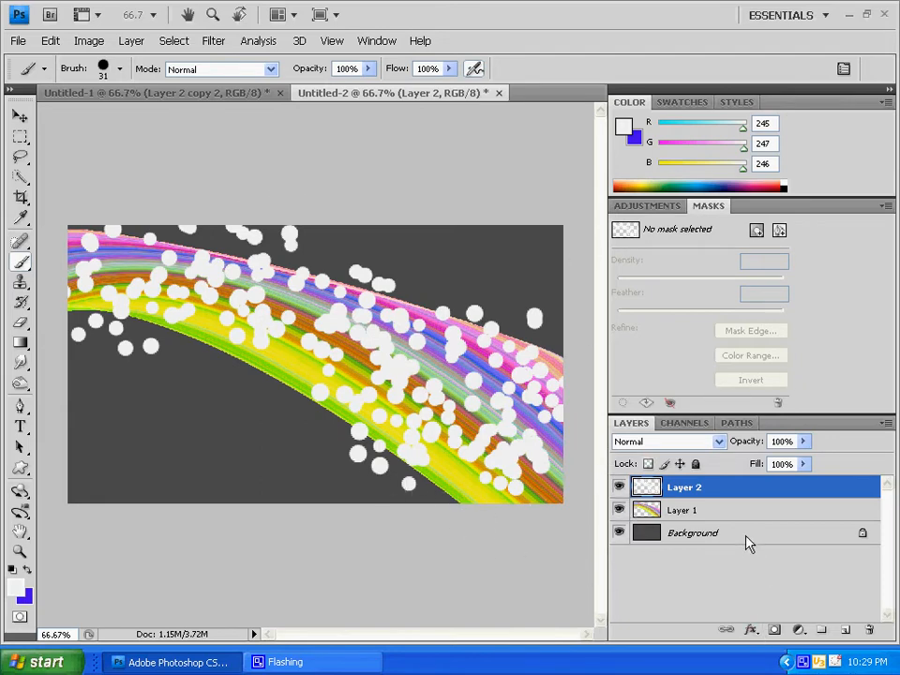
{"action": "right_click", "coordinate": [714, 492]}
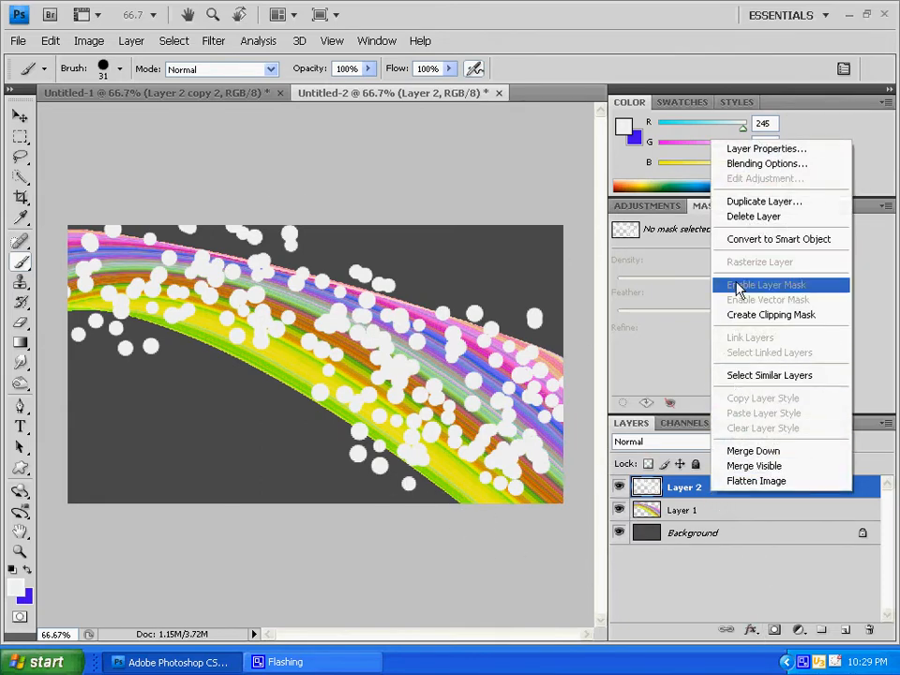
{"action": "left_click", "coordinate": [740, 201]}
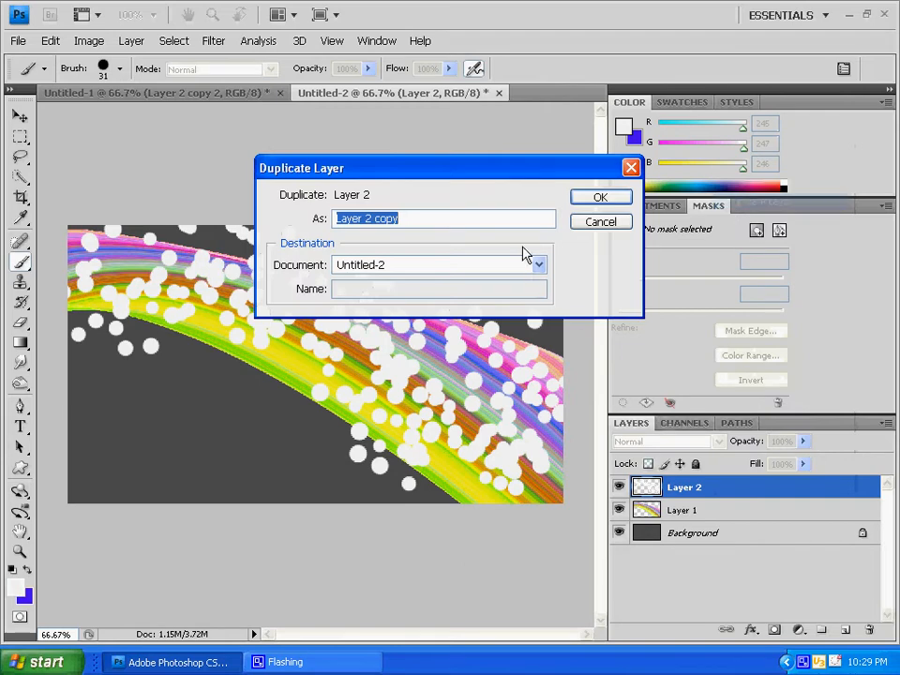
{"action": "left_click", "coordinate": [597, 198]}
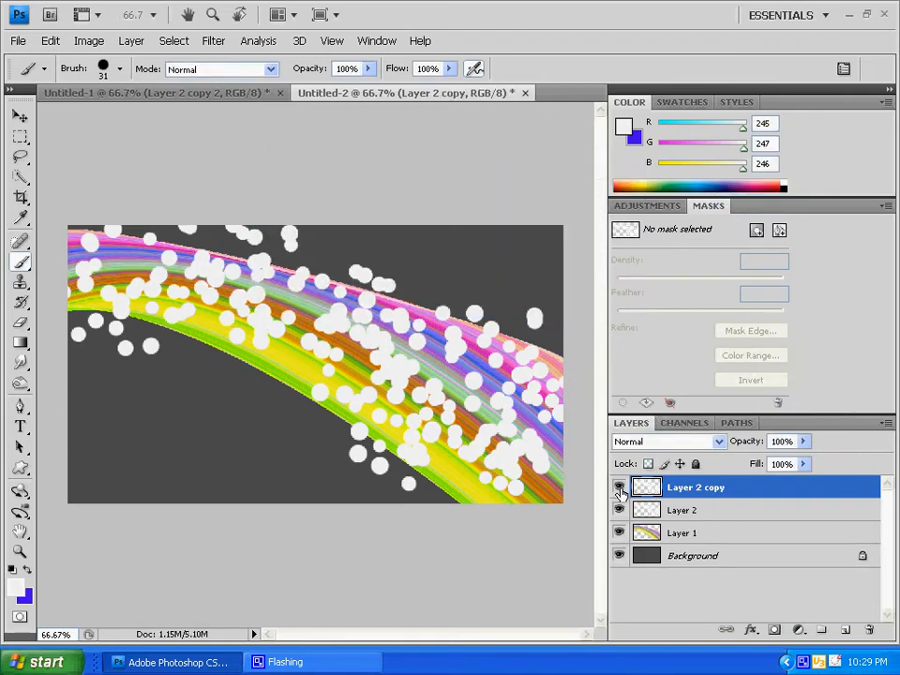
Hide Layer 2 copy and set the blend mode of Layer 2 to Overlay
{"action": "left_click", "coordinate": [618, 488]}
{"action": "left_click", "coordinate": [689, 512]}
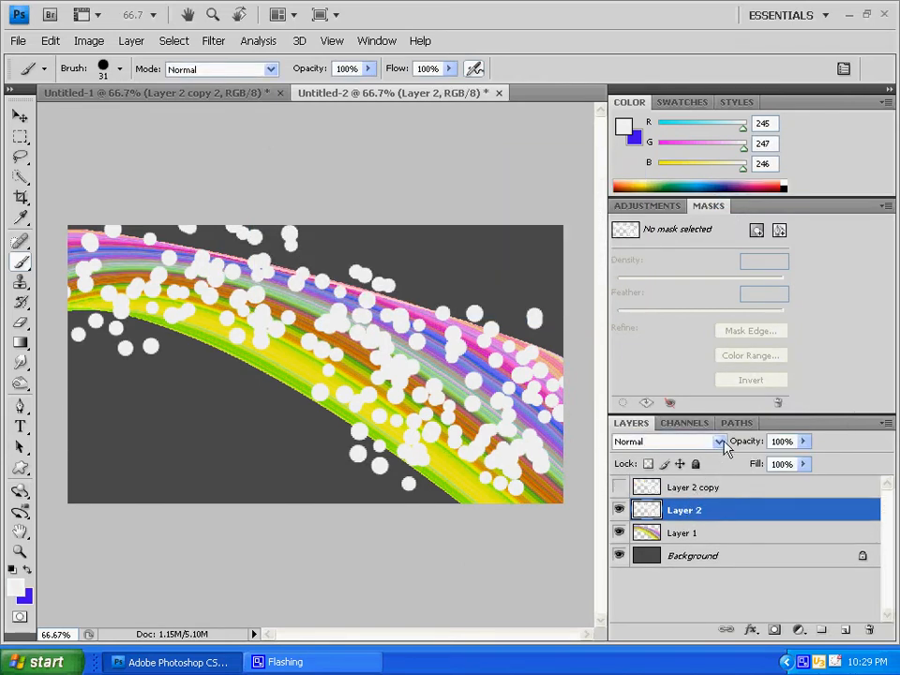
{"action": "left_click", "coordinate": [718, 441]}
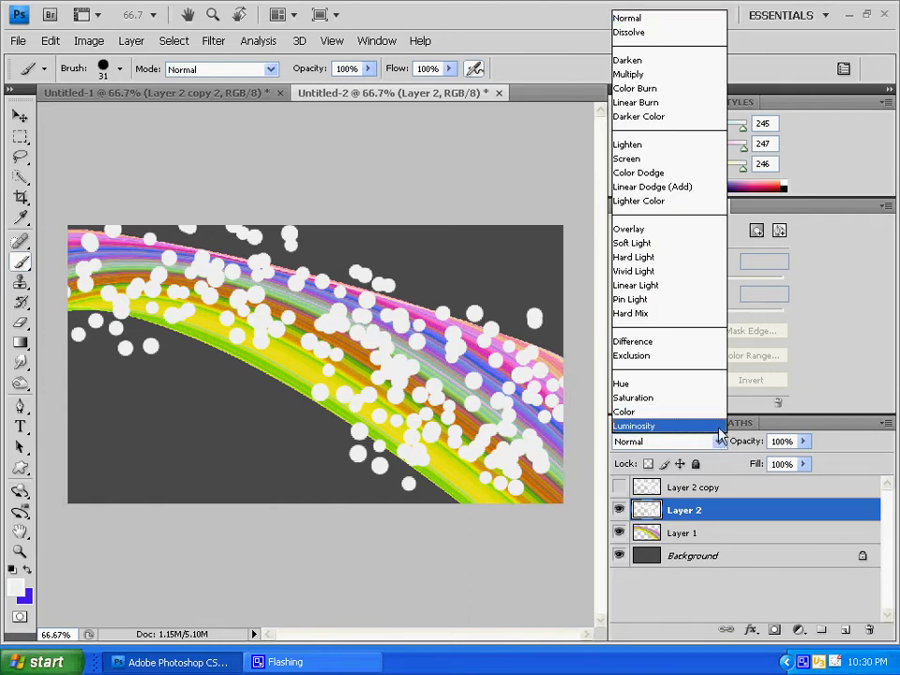
{"action": "left_click", "coordinate": [642, 230]}
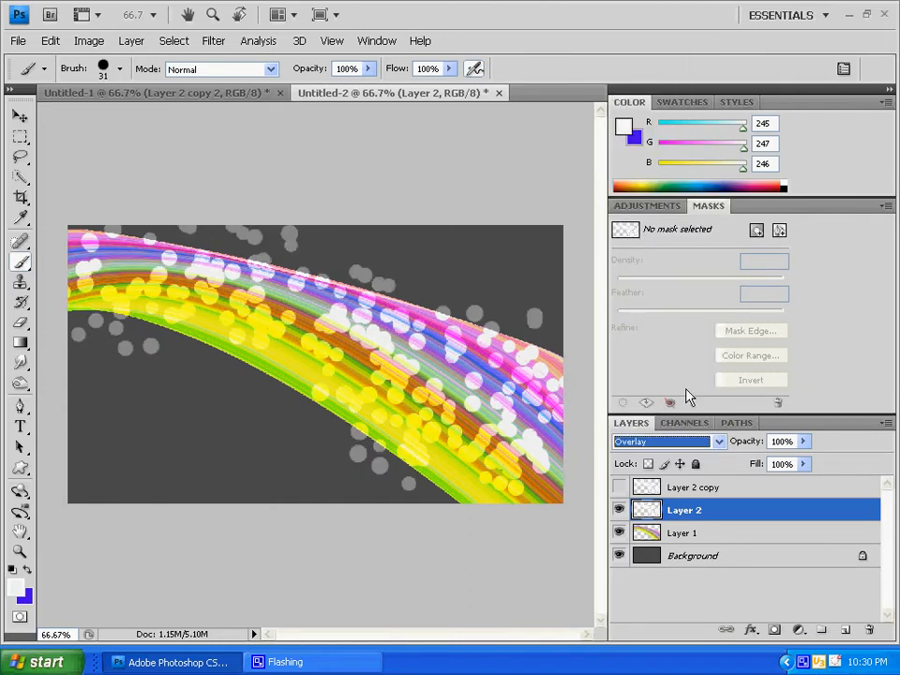
{"action": "right_click", "coordinate": [705, 522]}
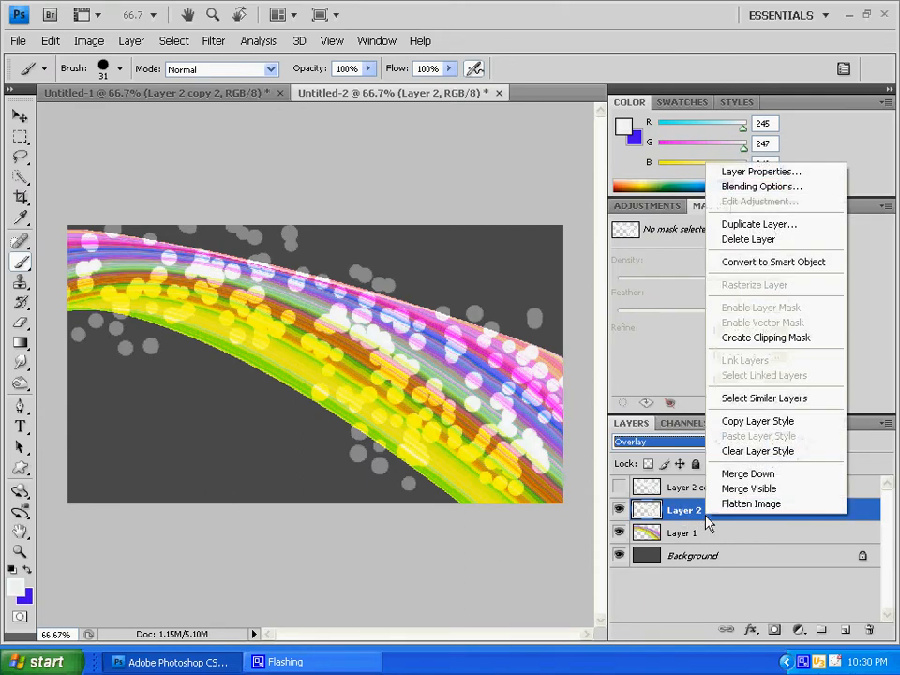
{"action": "left_click", "coordinate": [695, 520]}
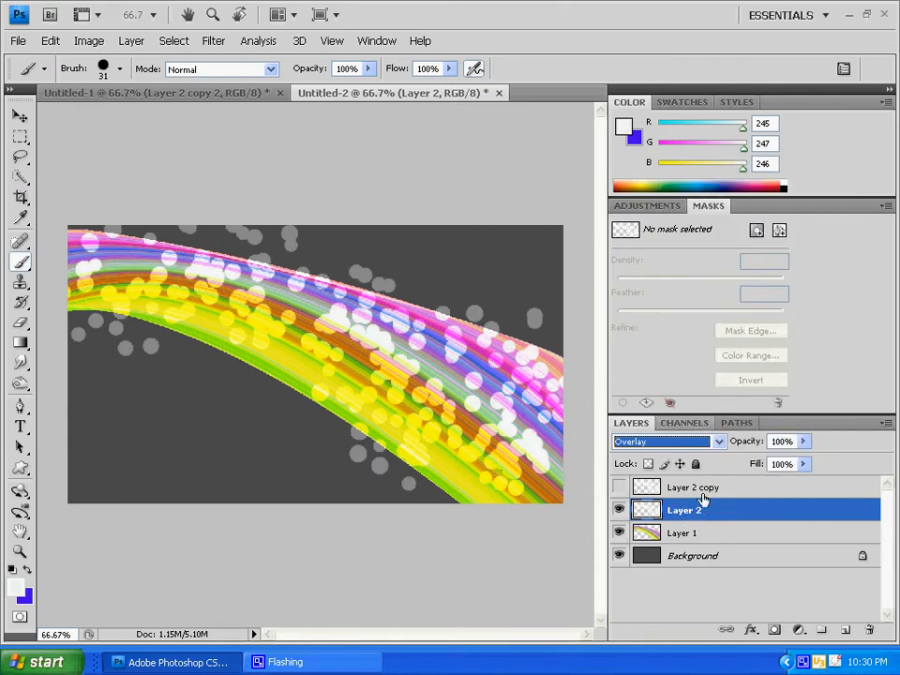
Colorize the Layer 2 dots yellow with Hue/Saturation, using a high saturation and slightly lowered lightness
{"action": "key", "text": "ctrl+u"}
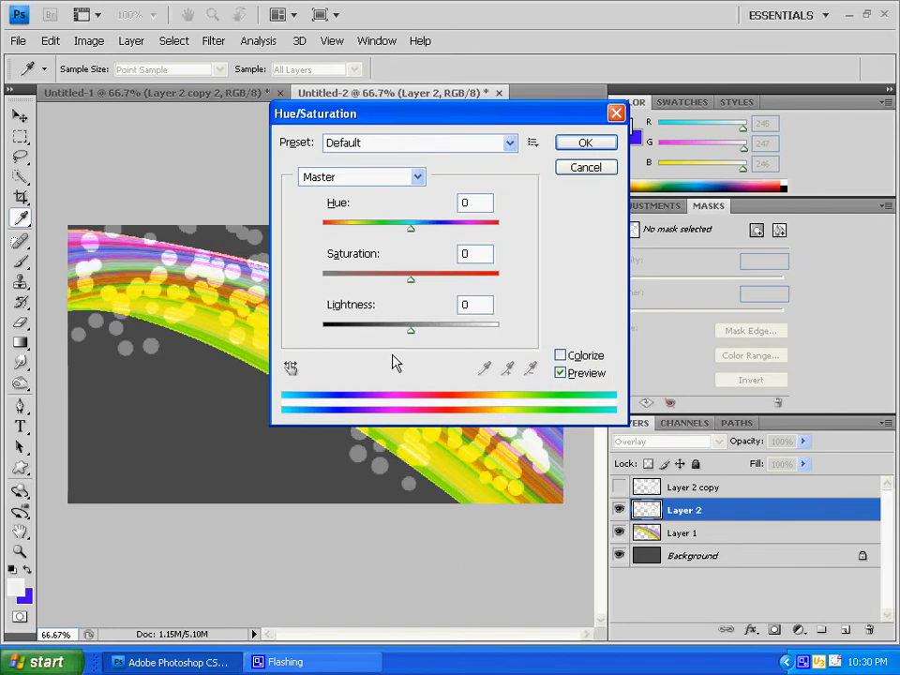
{"action": "left_click", "coordinate": [559, 357]}
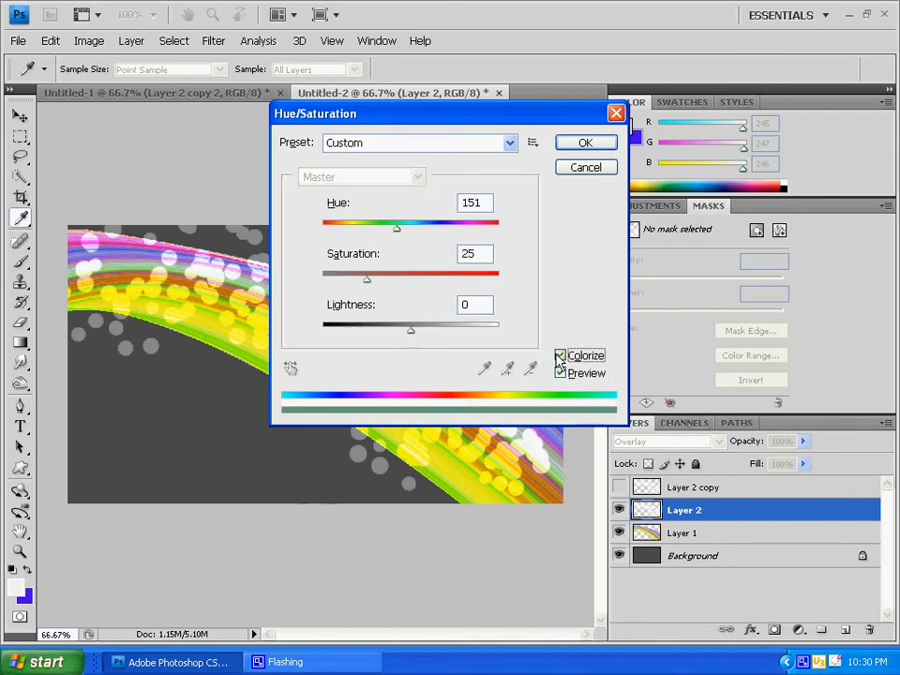
{"action": "left_click", "coordinate": [560, 356]}
{"action": "left_click", "coordinate": [559, 356]}
{"action": "left_click_drag", "start_coordinate": [410, 339], "coordinate": [389, 333]}
{"action": "left_click_drag", "start_coordinate": [363, 281], "coordinate": [528, 298]}
{"action": "left_click_drag", "start_coordinate": [393, 236], "coordinate": [357, 236]}
{"action": "left_click", "coordinate": [582, 142]}
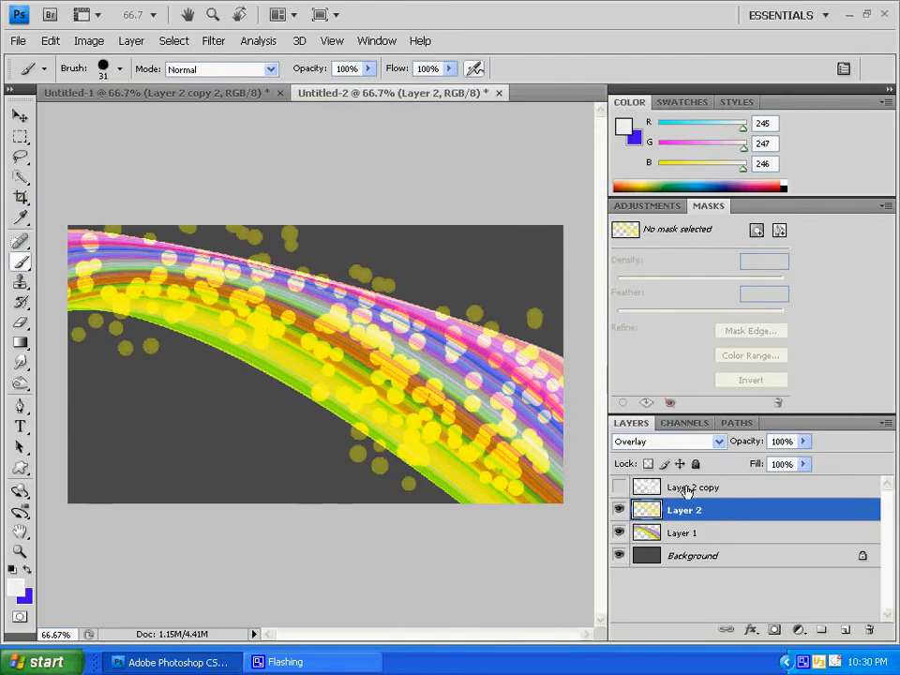
Show Layer 2 copy again and lower its opacity to 30%
{"action": "left_click", "coordinate": [687, 492]}
{"action": "left_click", "coordinate": [619, 489]}
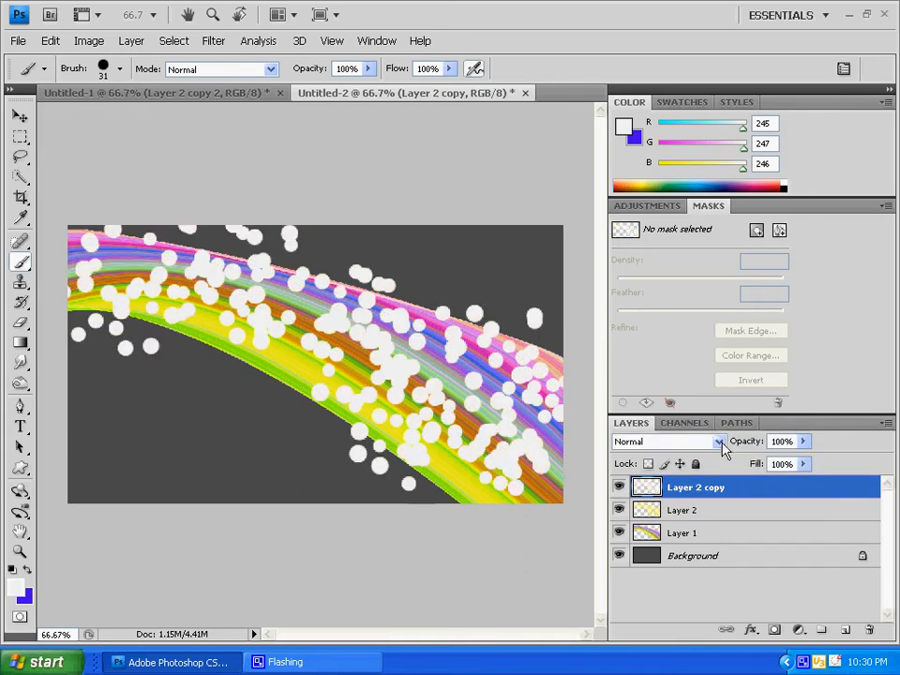
{"action": "left_click", "coordinate": [803, 441]}
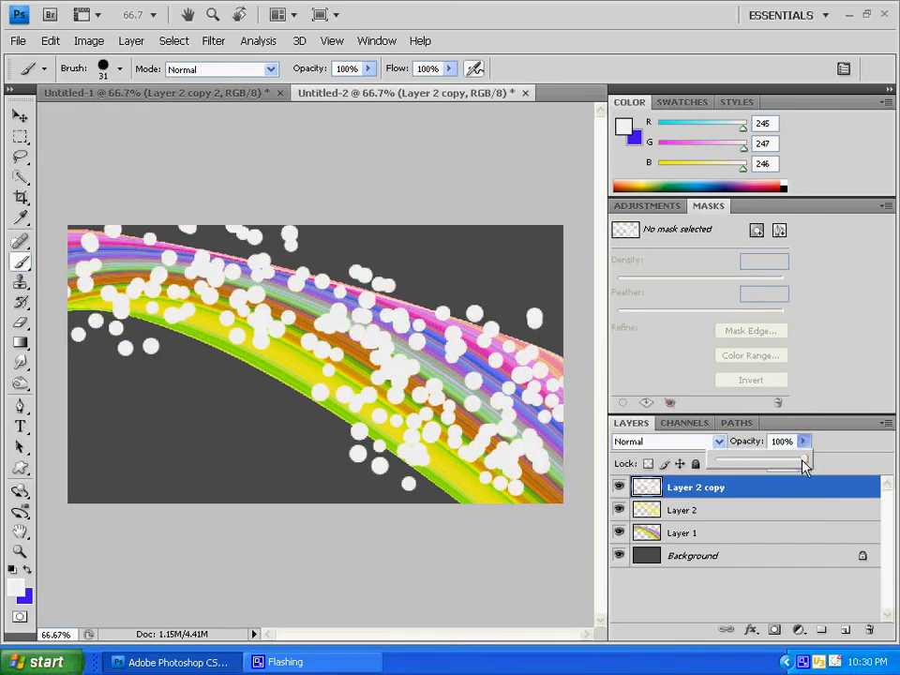
{"action": "left_click_drag", "start_coordinate": [804, 466], "coordinate": [744, 470]}
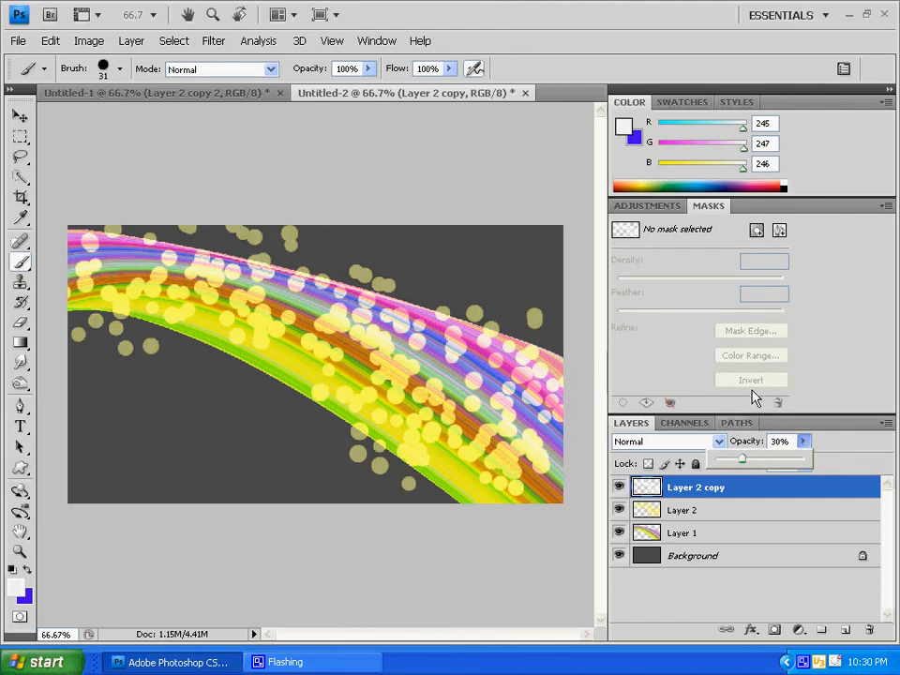
{"action": "left_click", "coordinate": [847, 459]}
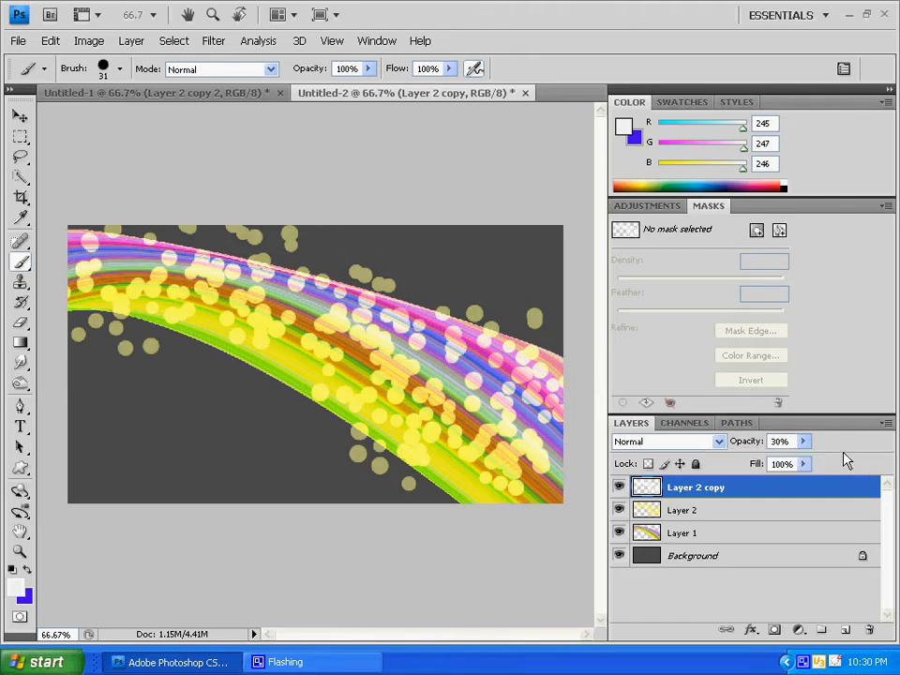
Duplicate Layer 2 copy as Layer 2 copy 2 and set the duplicate's blend mode to Soft Light
{"action": "right_click", "coordinate": [739, 500]}
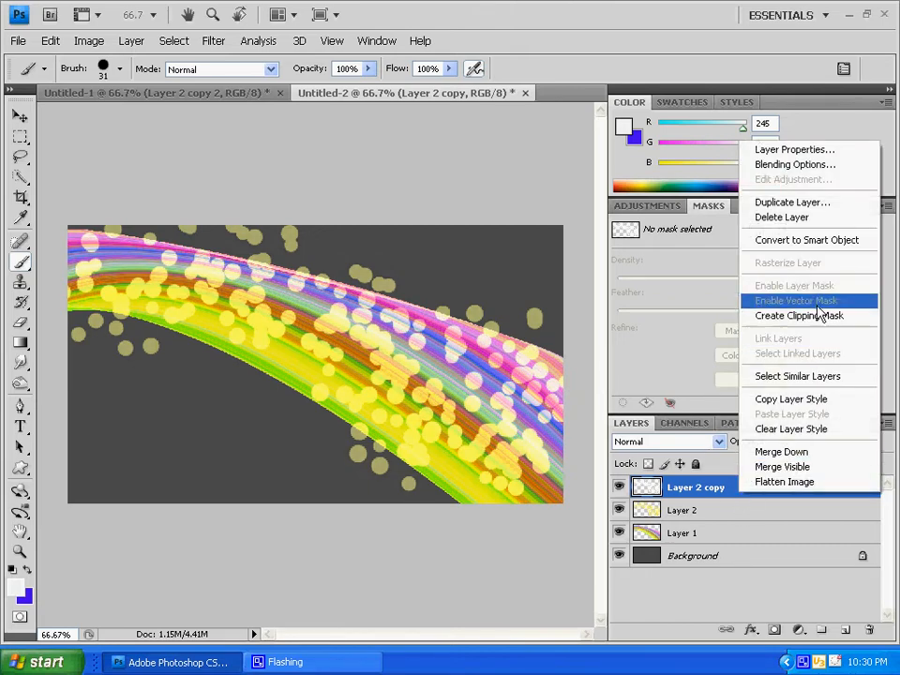
{"action": "left_click", "coordinate": [795, 203]}
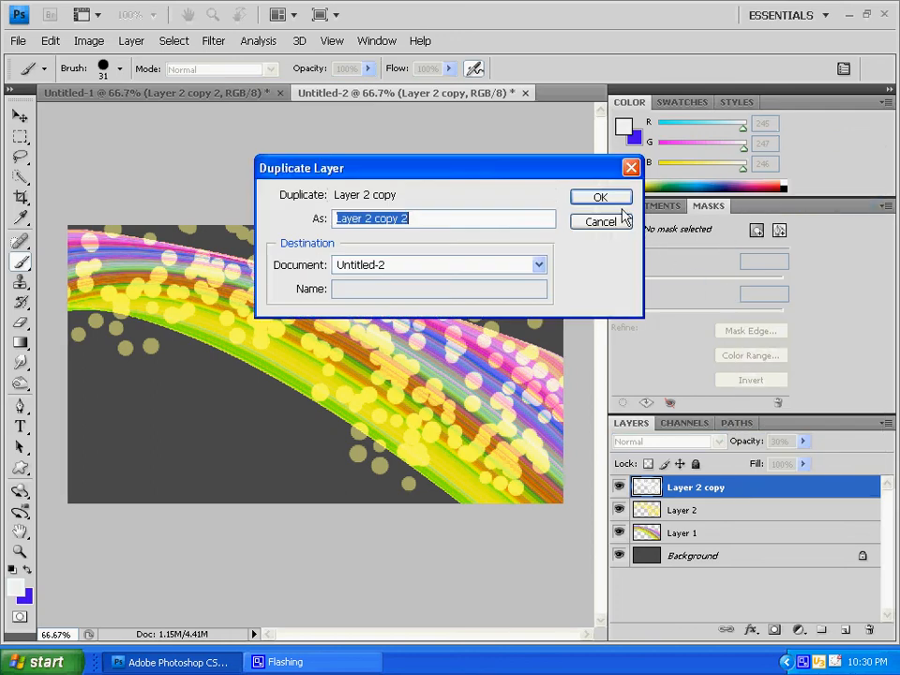
{"action": "left_click", "coordinate": [614, 199]}
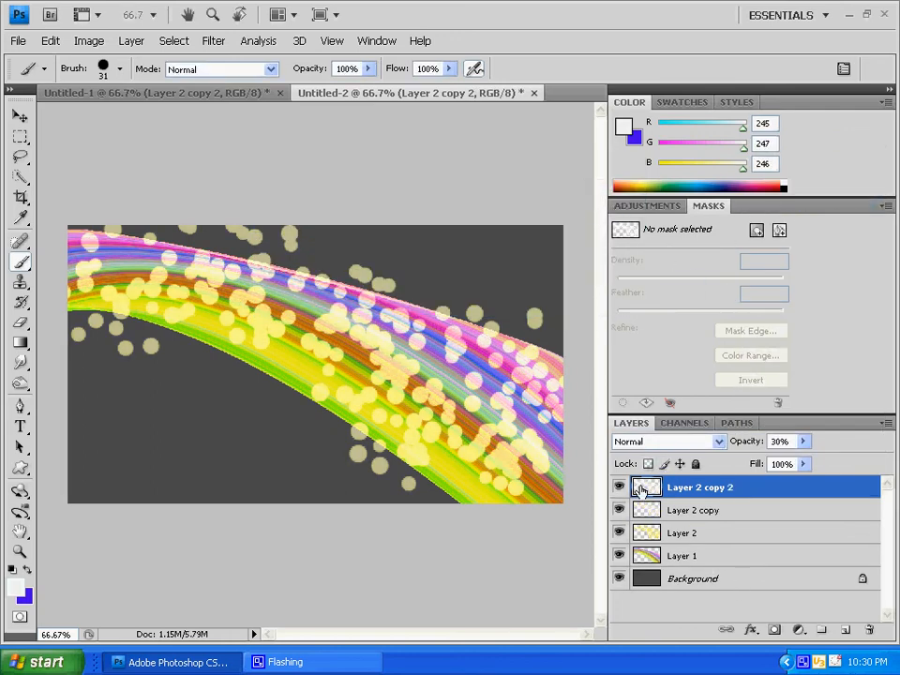
{"action": "left_click", "coordinate": [719, 442]}
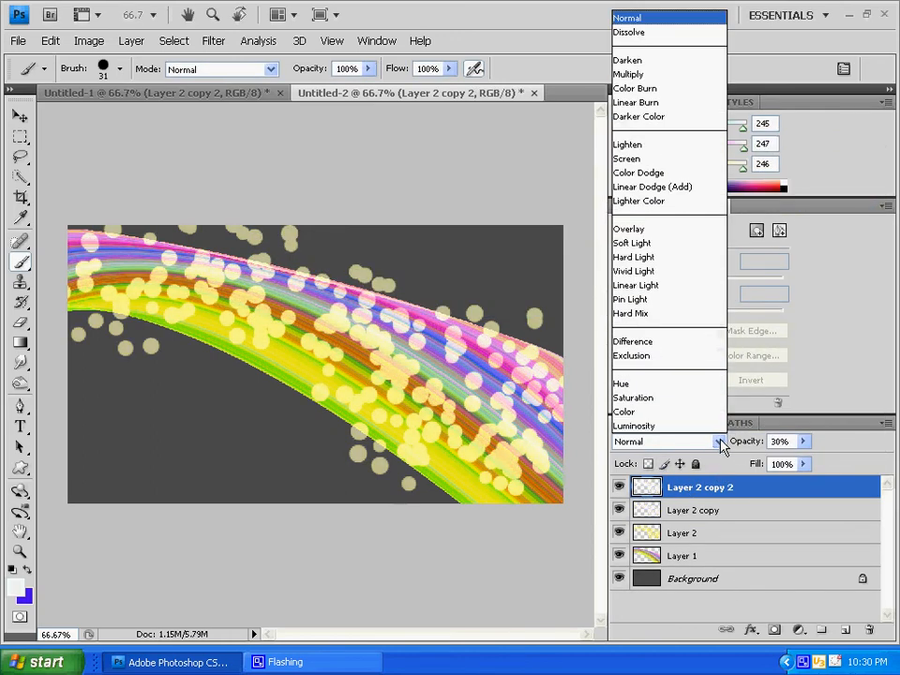
{"action": "left_click", "coordinate": [666, 247]}
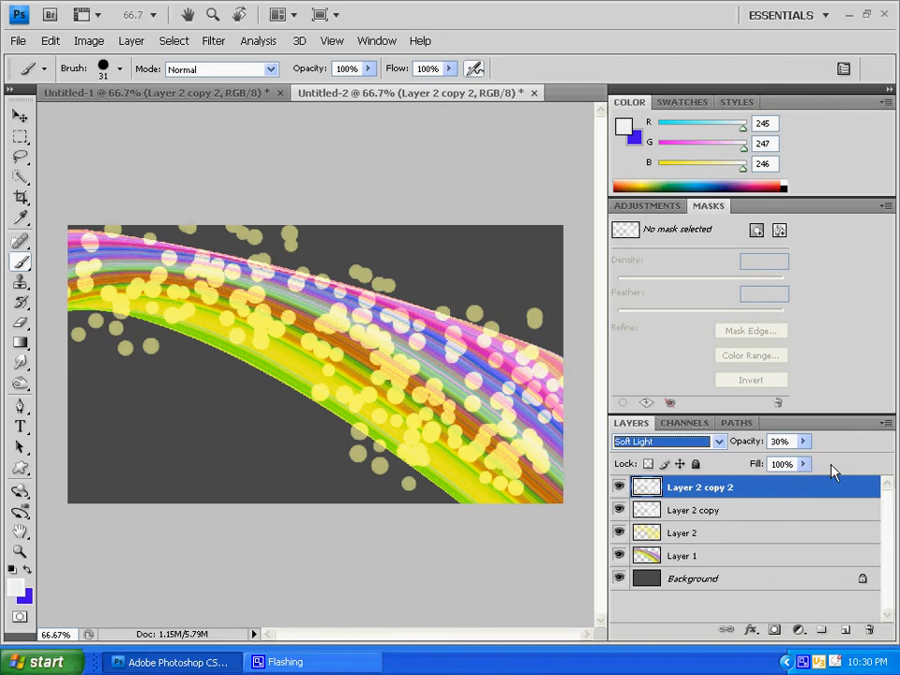
{"action": "left_click", "coordinate": [642, 651]}
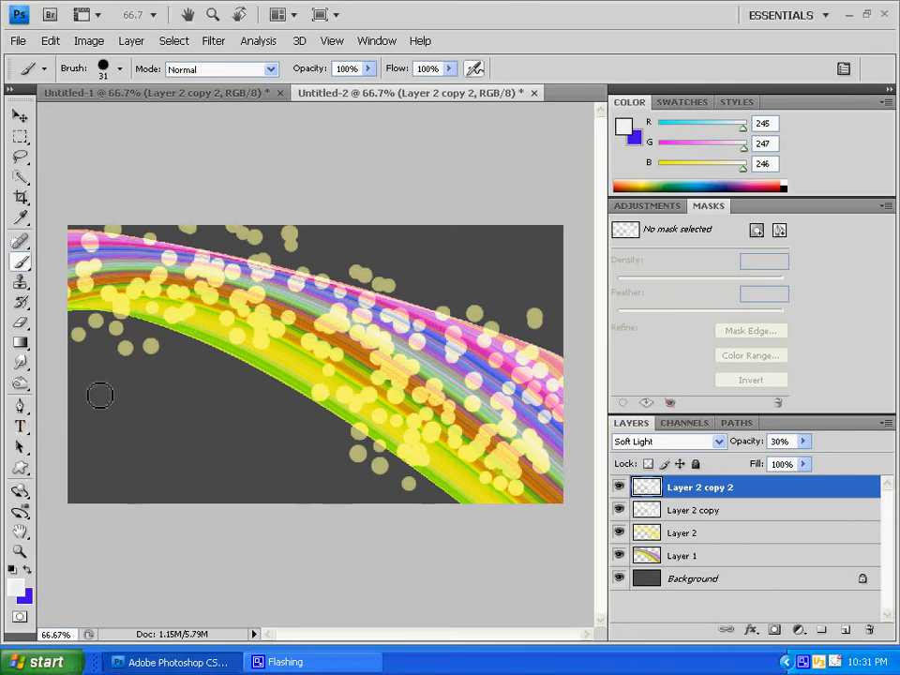
Start a Brush Script Std text line at 149.02 pt in the dark area below the stripe band
{"action": "left_click", "coordinate": [22, 426]}
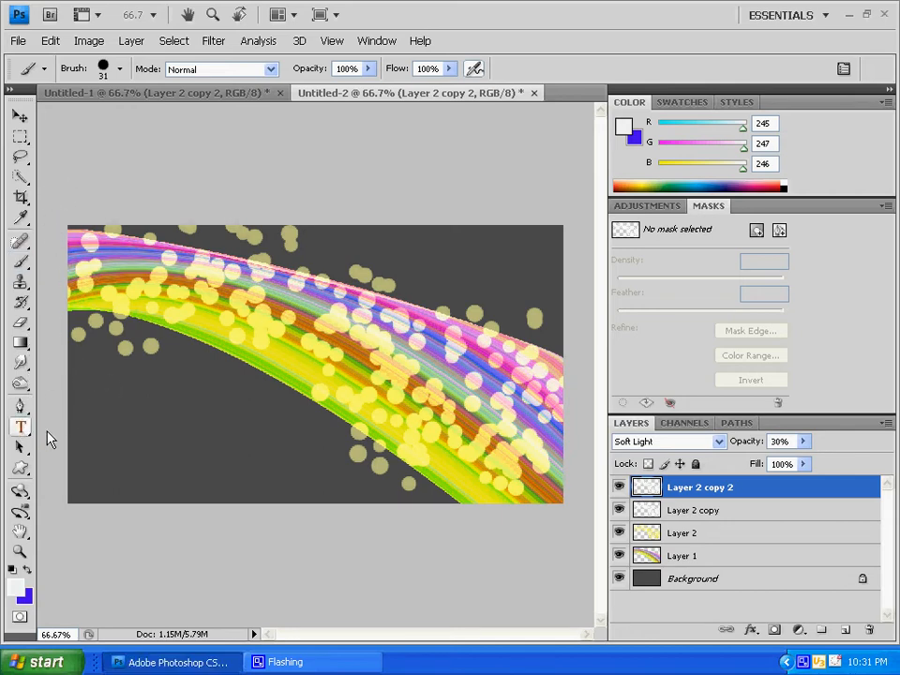
{"action": "left_click", "coordinate": [116, 449]}
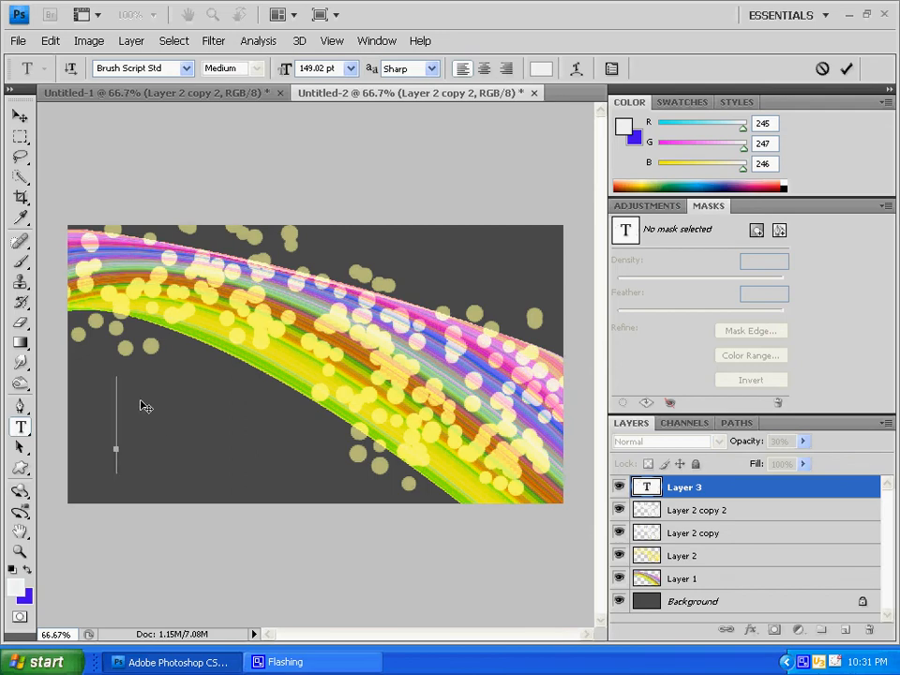
{"action": "type", "text": "M"}
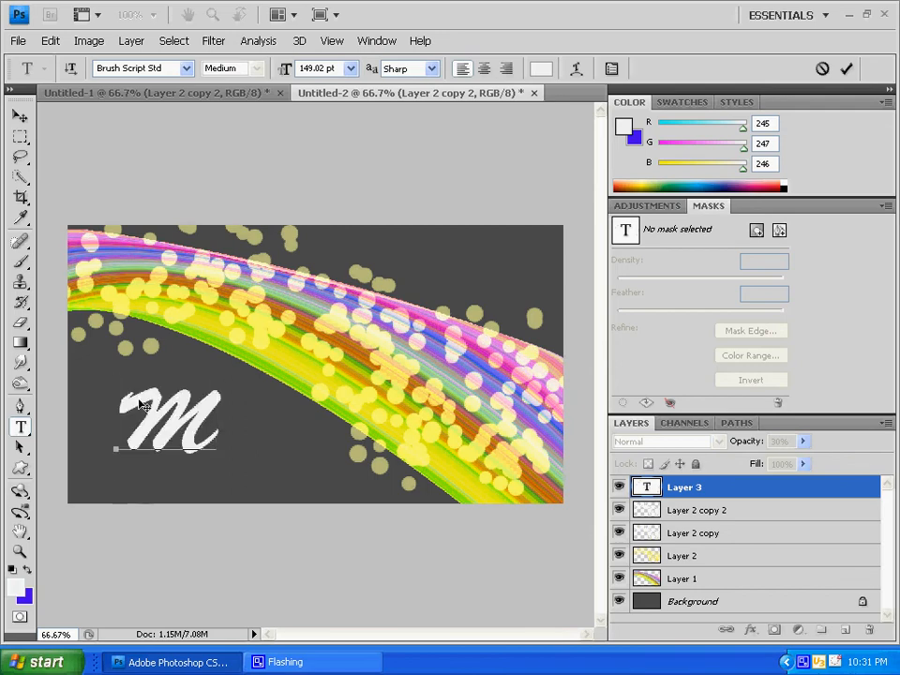
{"action": "type", "text": "H"}
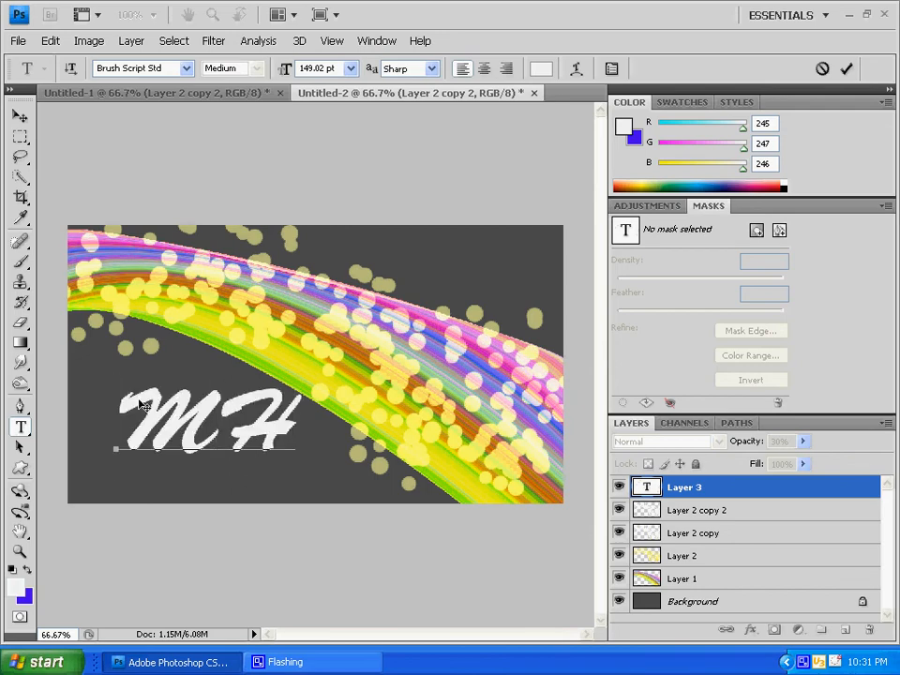
{"action": "key", "text": "BackSpace"}
{"action": "key", "text": "BackSpace"}
{"action": "type", "text": "MHure"}
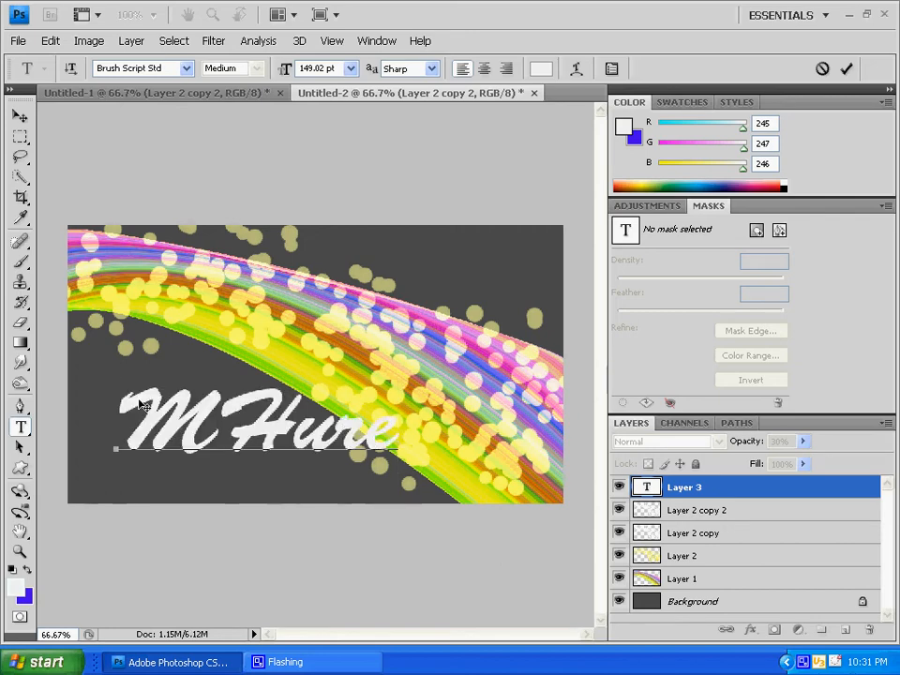
{"action": "key", "text": "BackSpace"}
{"action": "key", "text": "BackSpace"}
{"action": "key", "text": "BackSpace"}
{"action": "key", "text": "BackSpace"}
{"action": "key", "text": "BackSpace"}
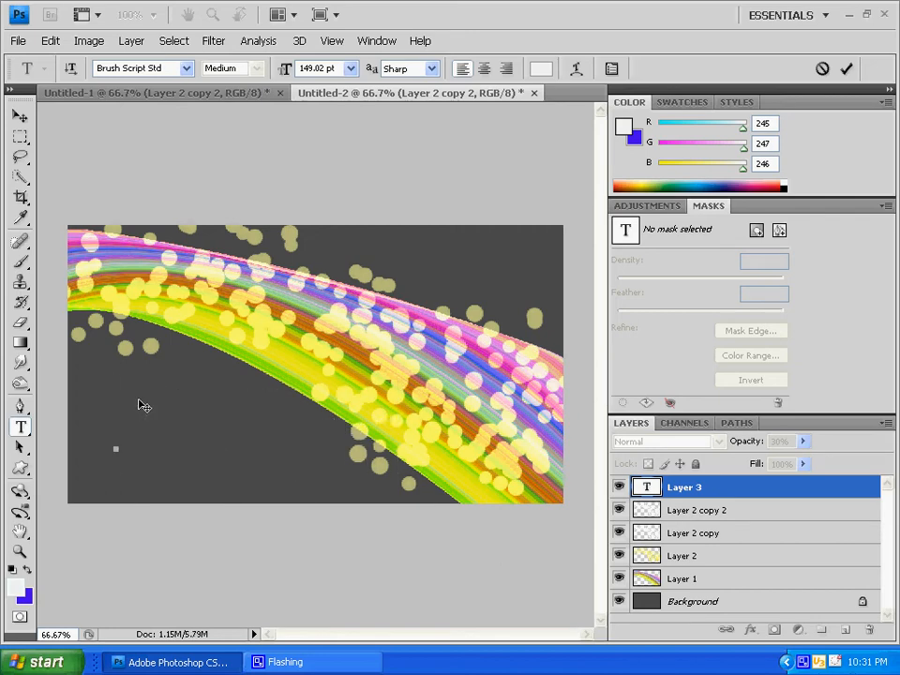
{"action": "type", "text": "MJVIII!"}
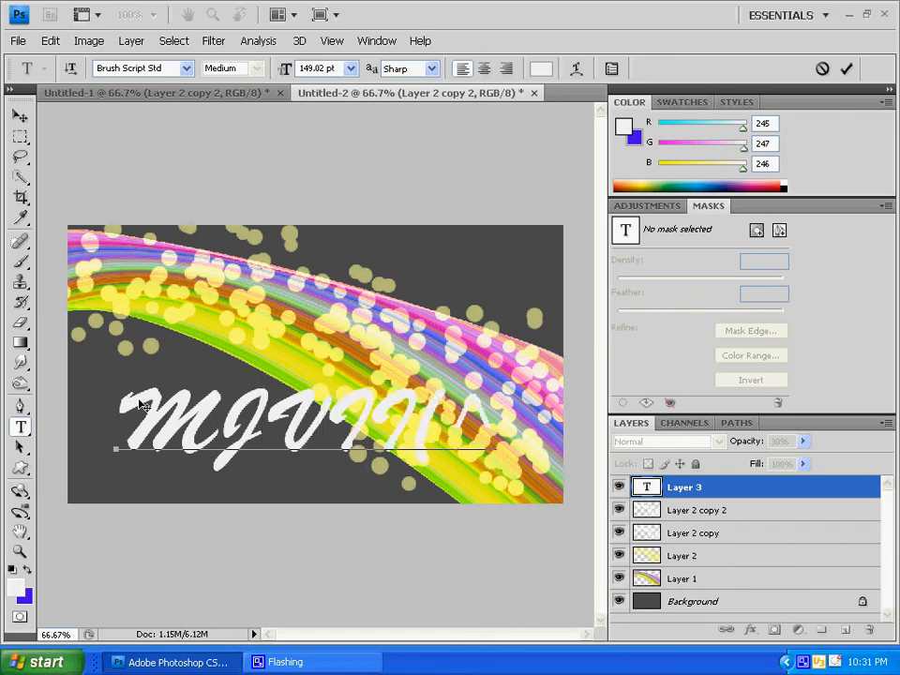
{"action": "key", "text": "BackSpace"}
{"action": "key", "text": "BackSpace"}
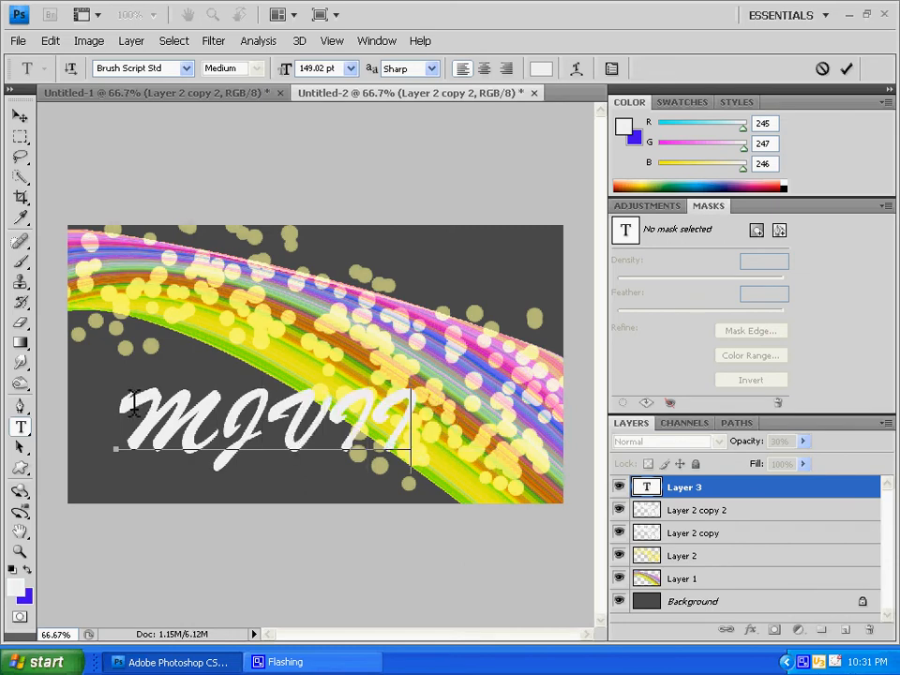
{"action": "type", "text": "96"}
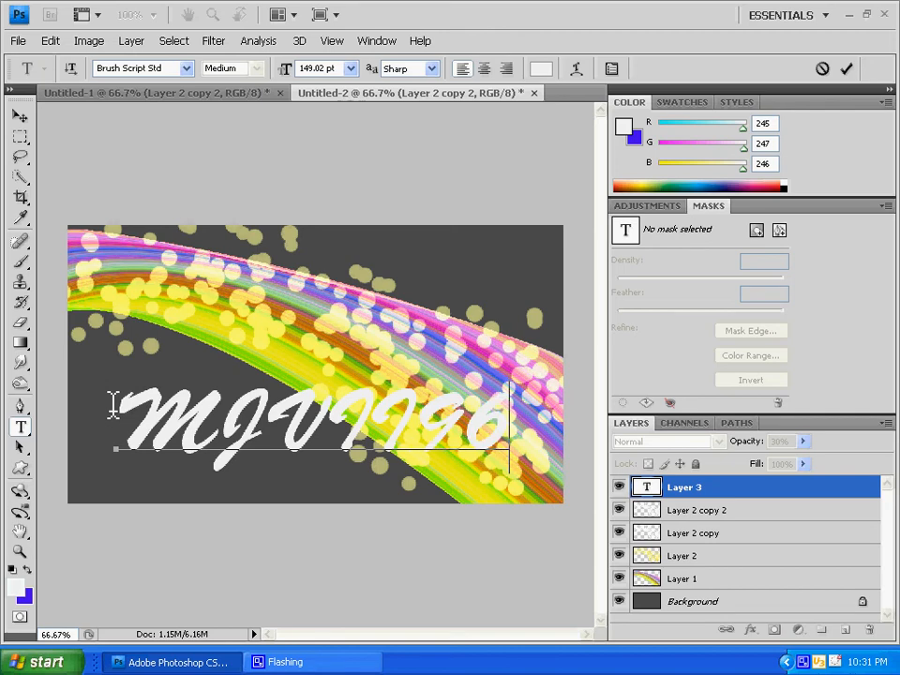
{"action": "key", "text": "BackSpace"}
{"action": "key", "text": "BackSpace"}
{"action": "key", "text": "BackSpace"}
{"action": "key", "text": "BackSpace"}
{"action": "key", "text": "BackSpace"}
{"action": "key", "text": "BackSpace"}
{"action": "key", "text": "BackSpace"}
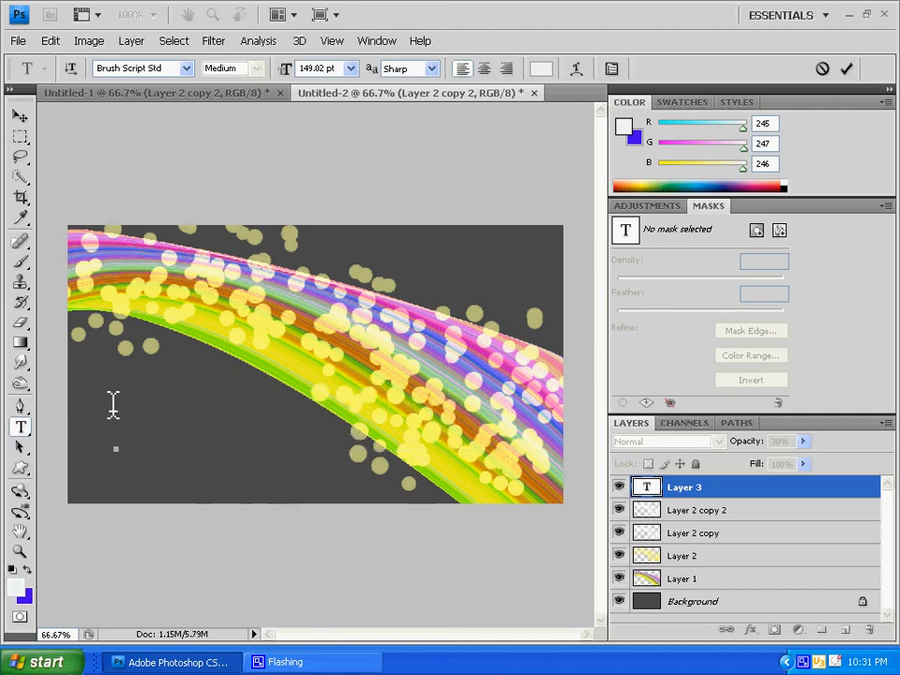
Enter WHL as the signature text and move it into the lower-left corner of the canvas, fully inside the dark area
{"action": "type", "text": "WHL"}
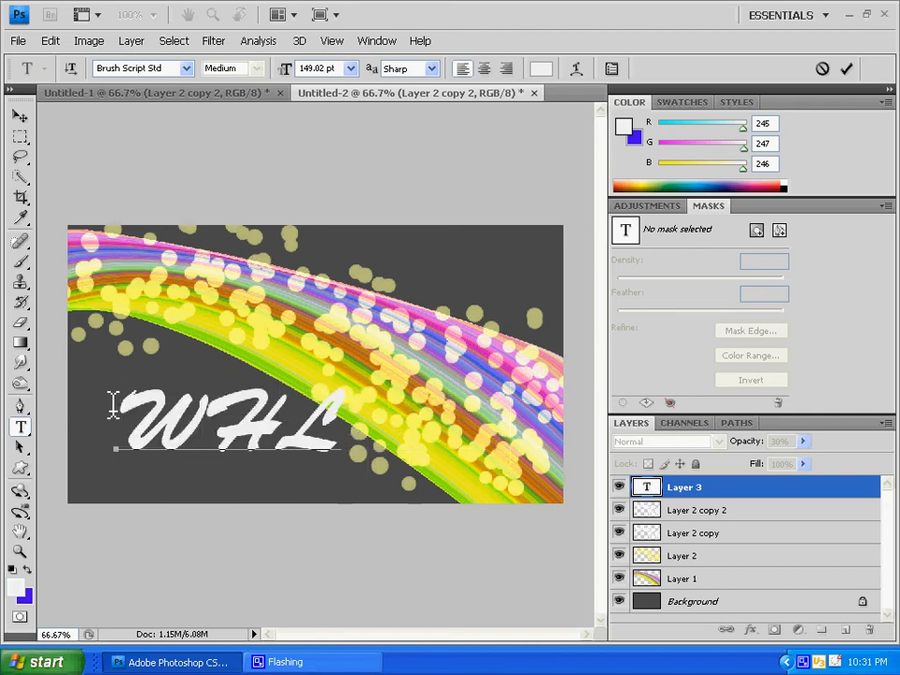
{"action": "left_click", "coordinate": [20, 114]}
{"action": "left_click_drag", "start_coordinate": [230, 419], "coordinate": [186, 461]}
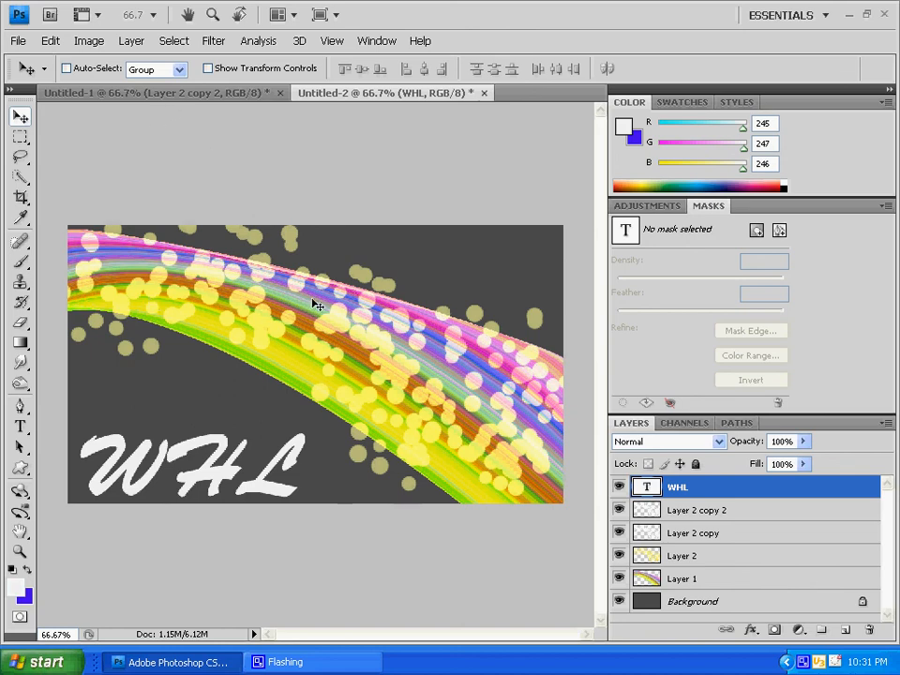
{"action": "mouse_move", "coordinate": [138, 490]}
{"action": "left_mouse_down"}
{"action": "mouse_move", "coordinate": [131, 483]}
{"action": "mouse_move", "coordinate": [131, 494]}
{"action": "left_mouse_up"}
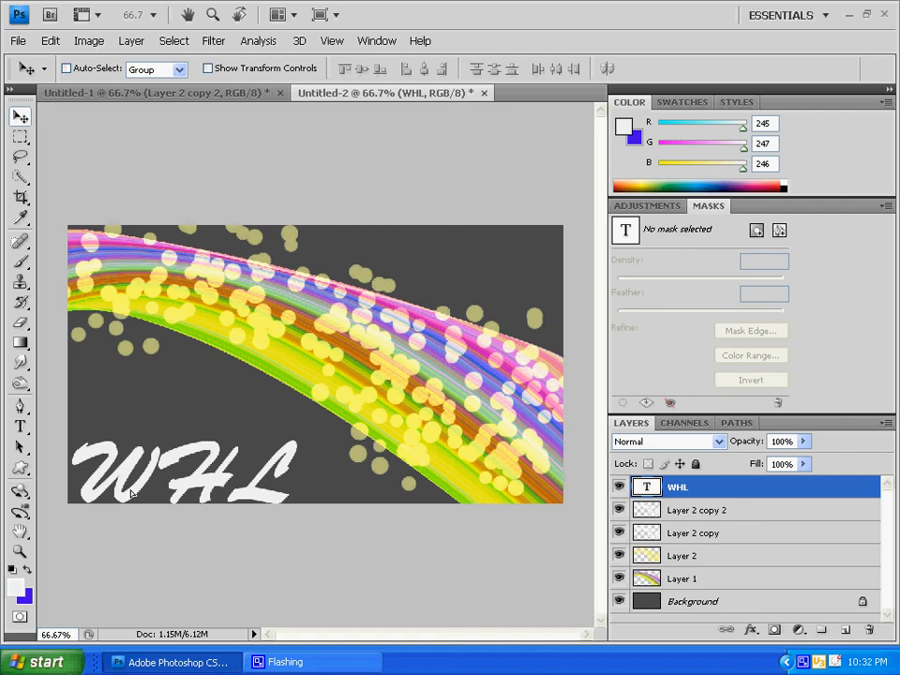
{"action": "left_click_drag", "start_coordinate": [195, 481], "coordinate": [191, 473]}
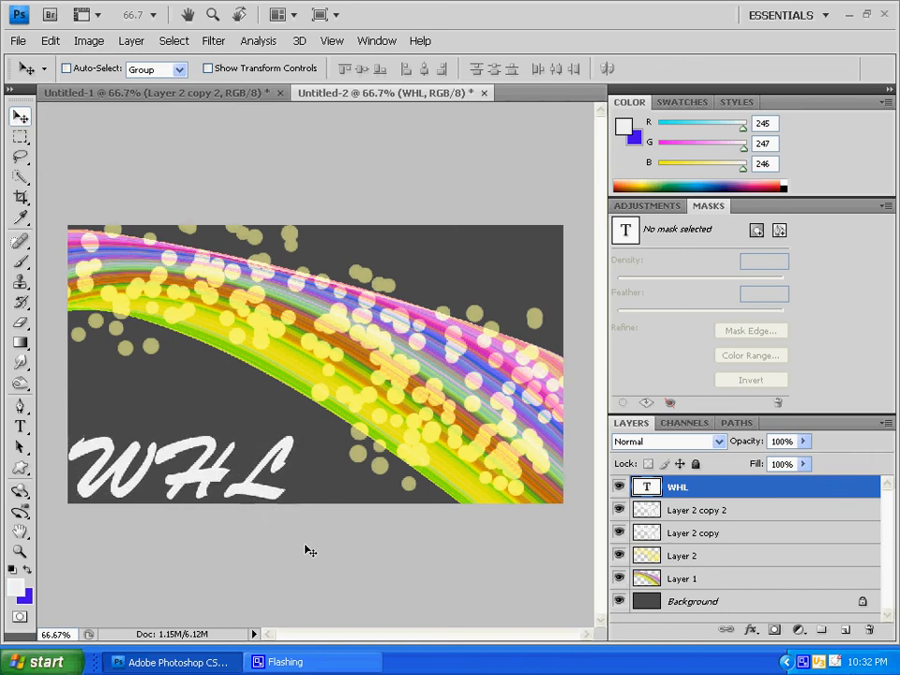
{"action": "right_click", "coordinate": [803, 661]}
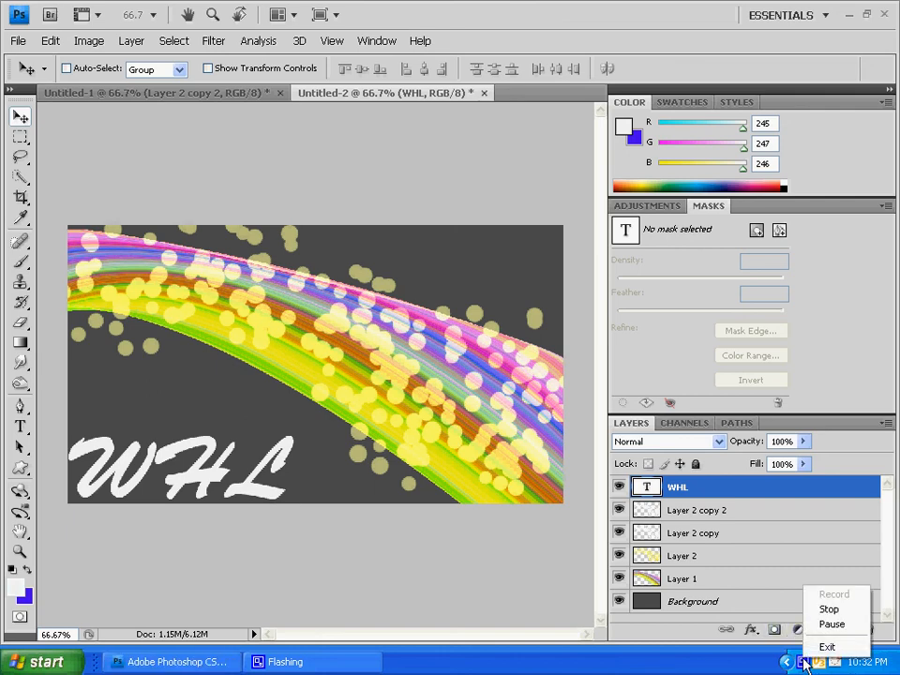